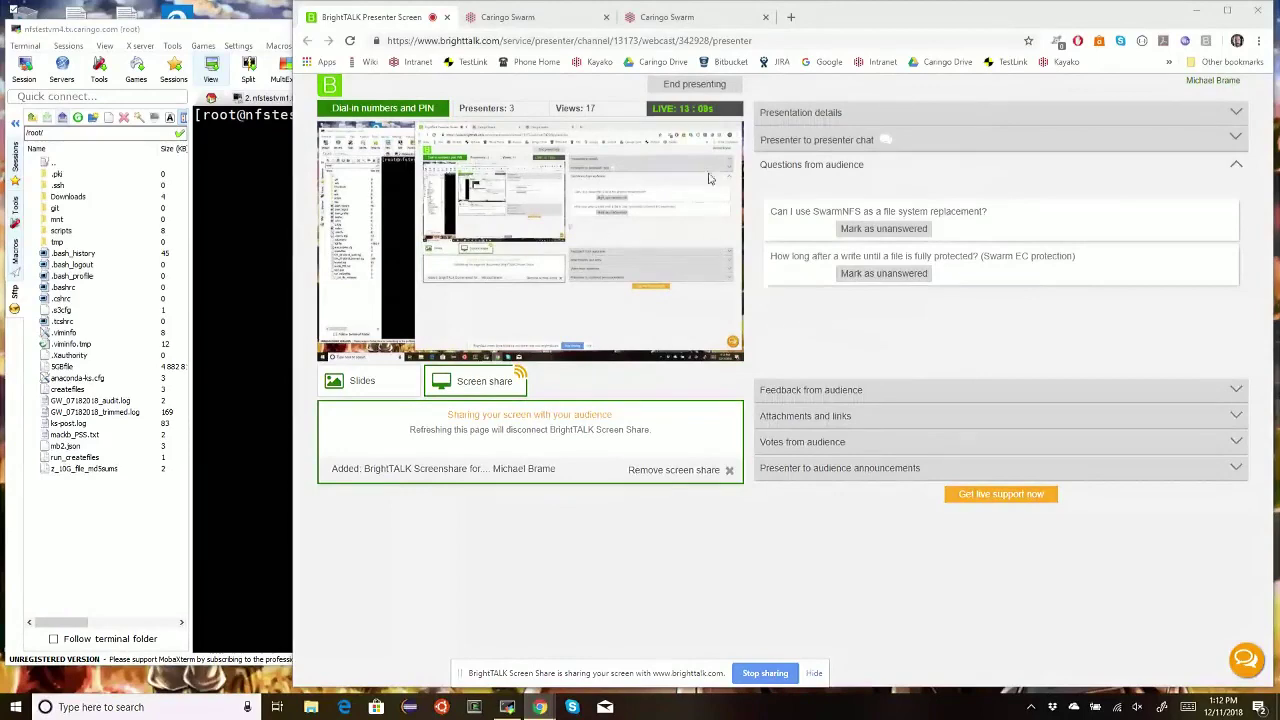
Step: Show the nfstest1.test.domain contents in the portal, listing buckets nfstest1, nfstest2 and pat1
click(697, 25)
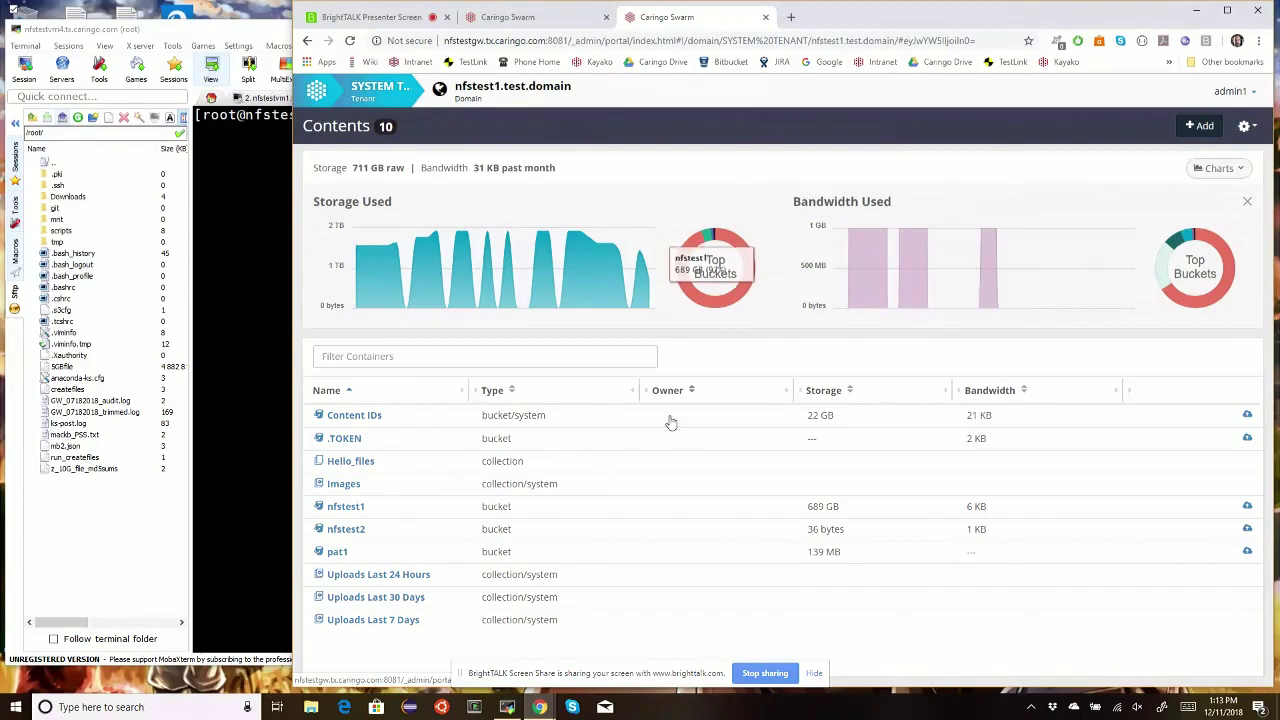
Step: View the nfstest2 bucket's objects, then bring up the mackb cluster dashboard
click(348, 530)
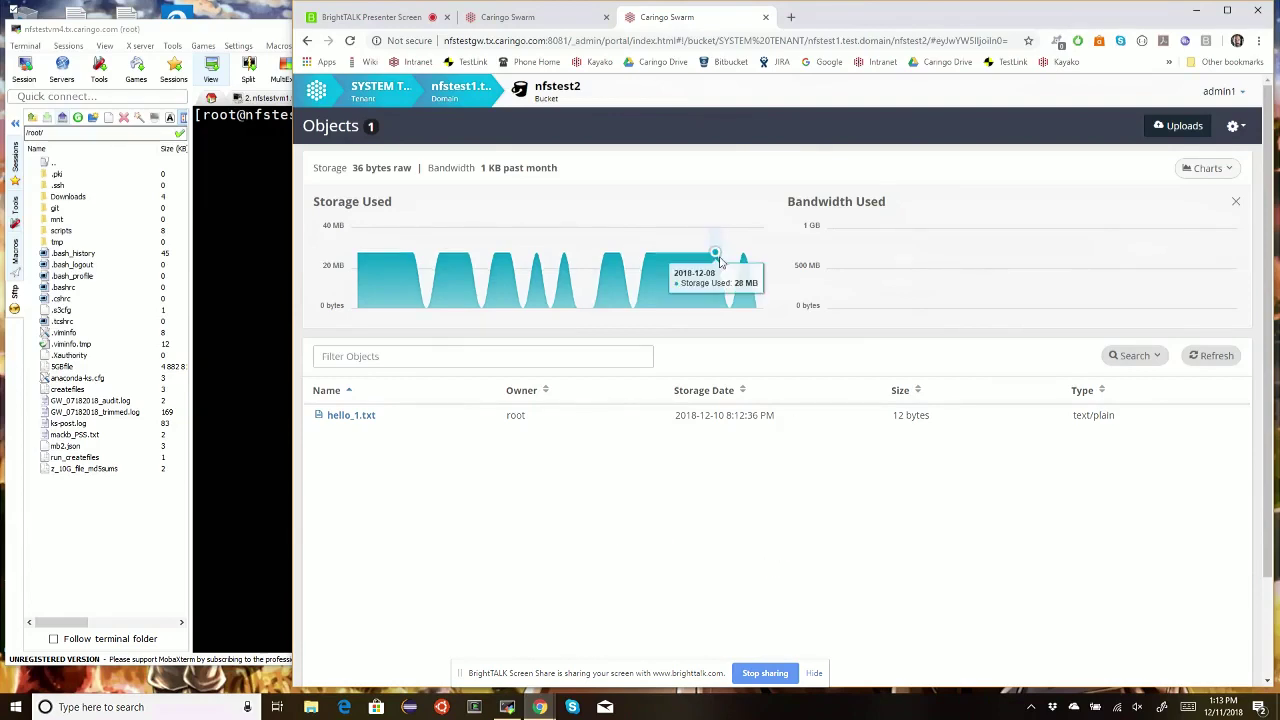
click(531, 18)
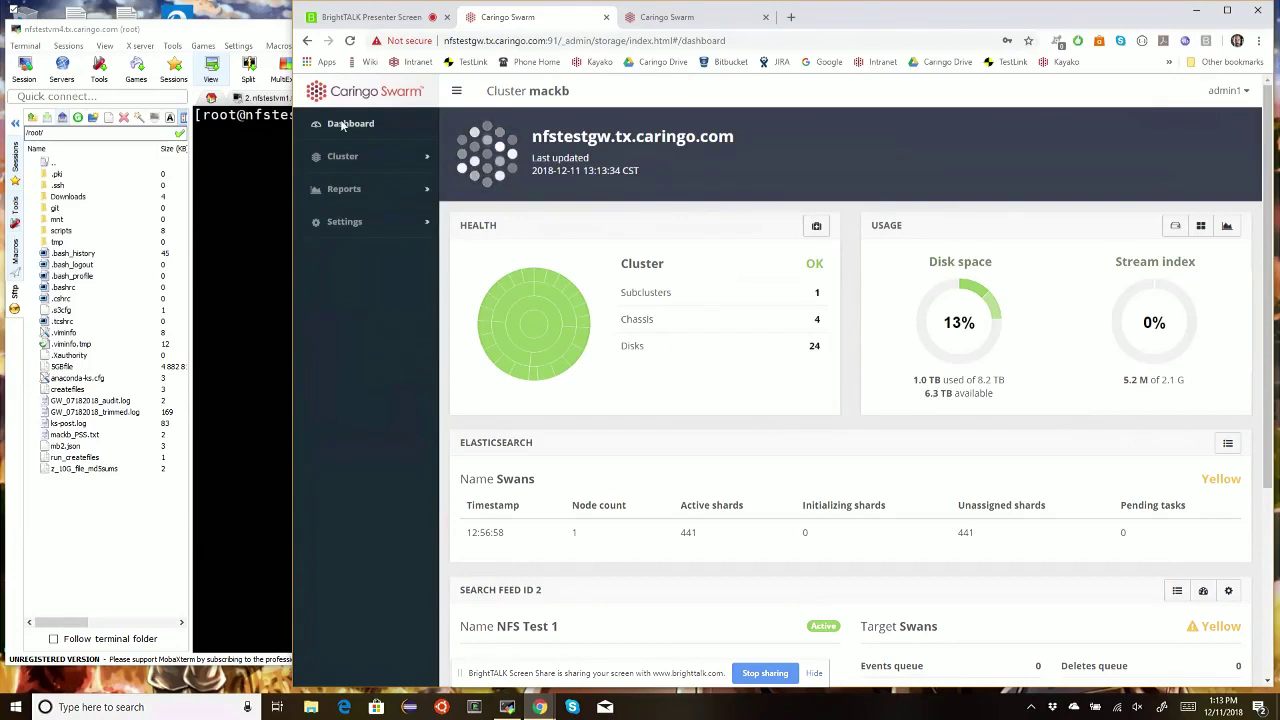
Step: Open the Search / NFS Test 1 feed settings from the cluster's Feeds list
click(342, 156)
click(350, 245)
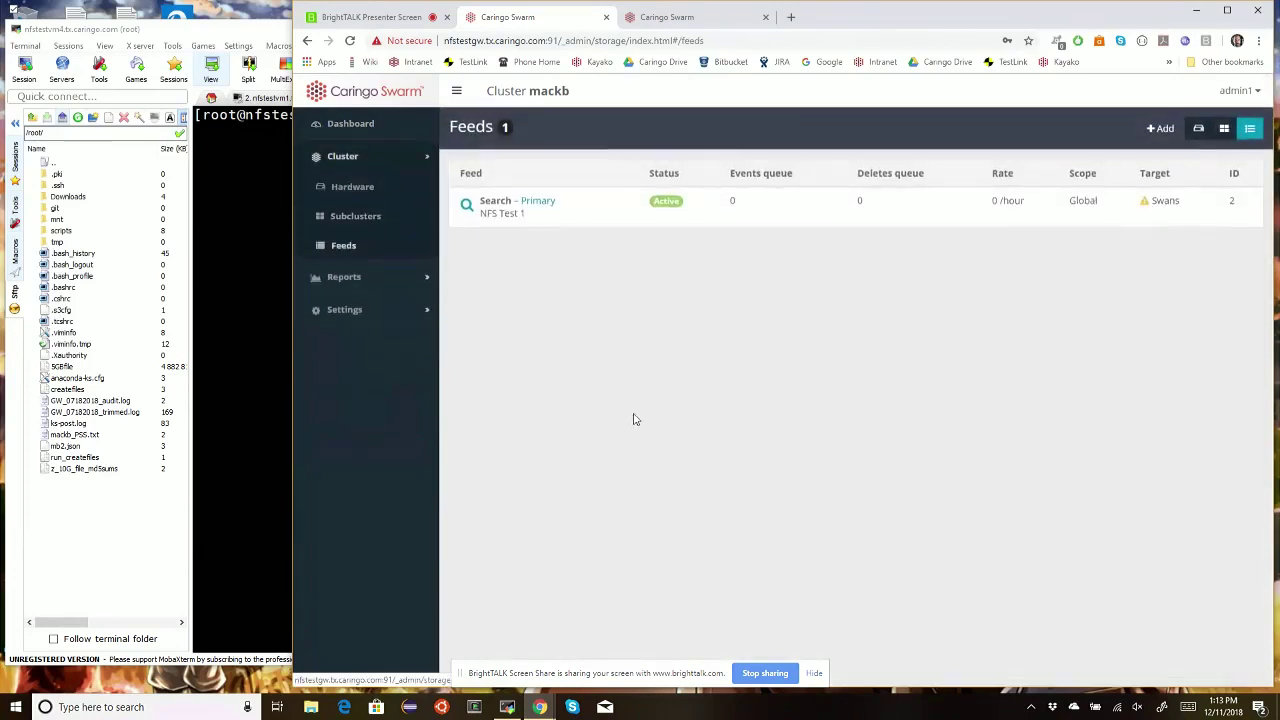
click(498, 216)
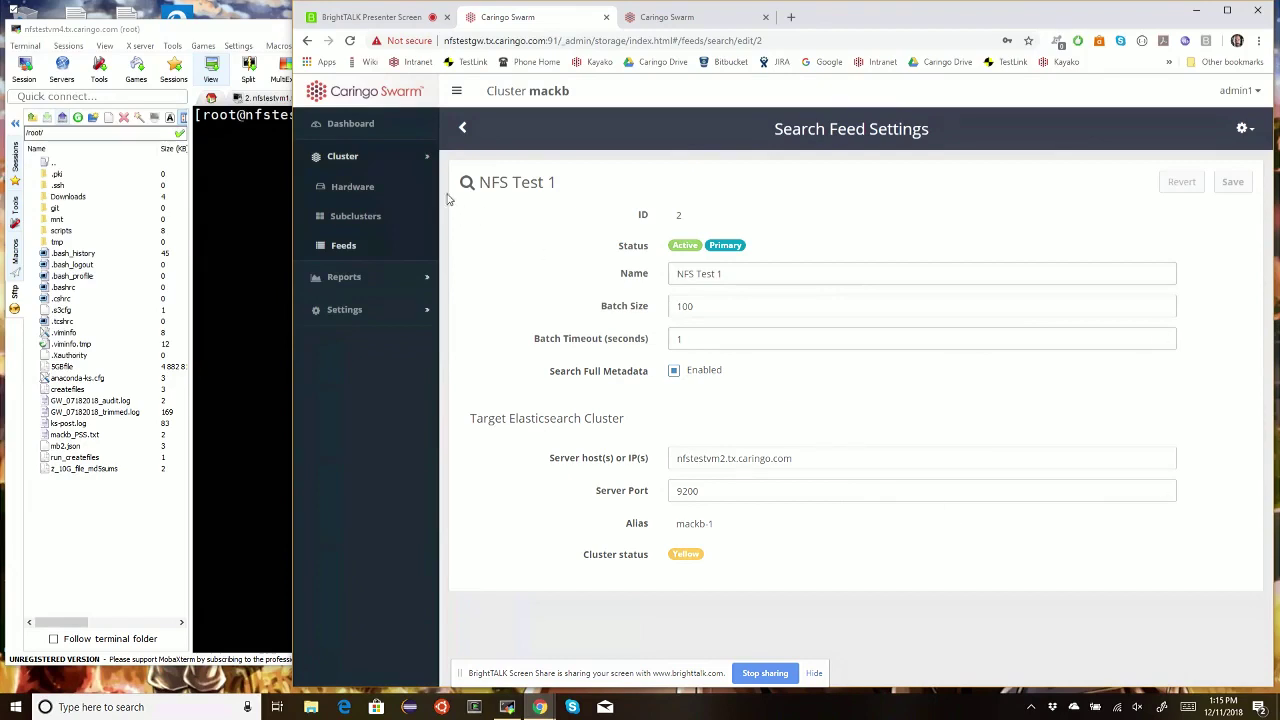
Step: Open the SwarmNFS configuration and scroll to Server Group 1's exports
click(341, 312)
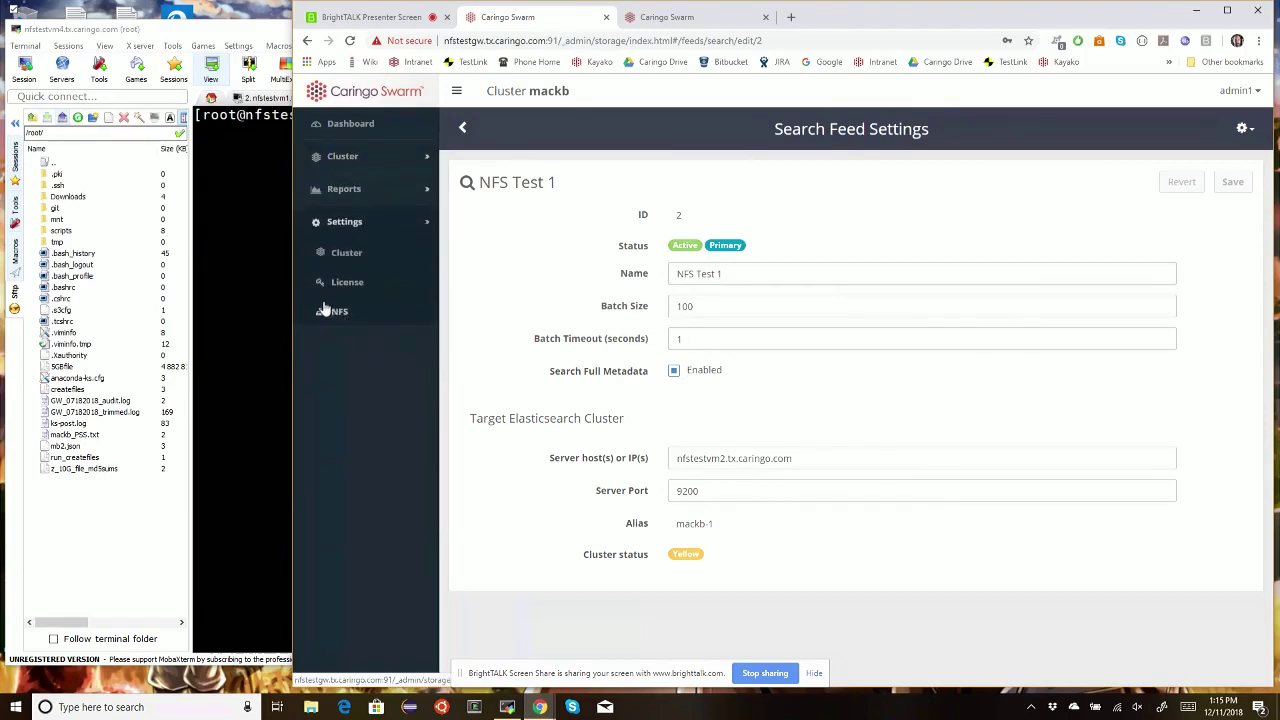
click(337, 314)
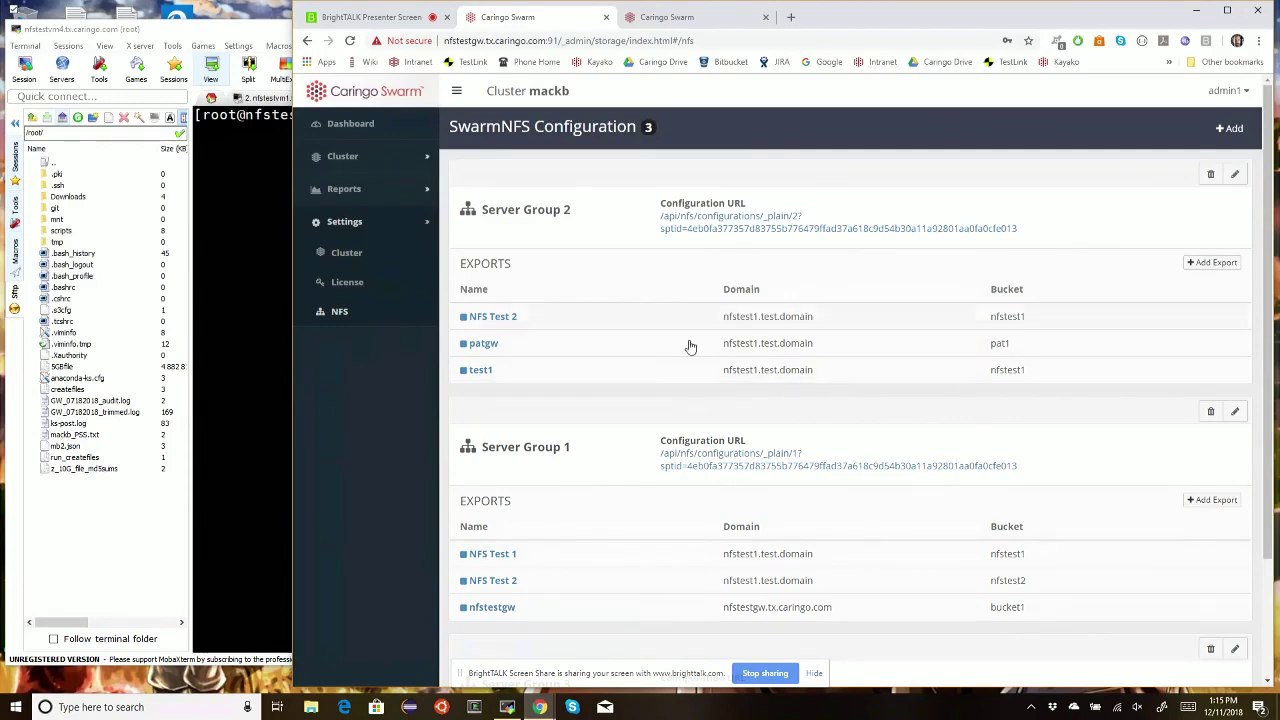
scroll(597, 486, down, 1)
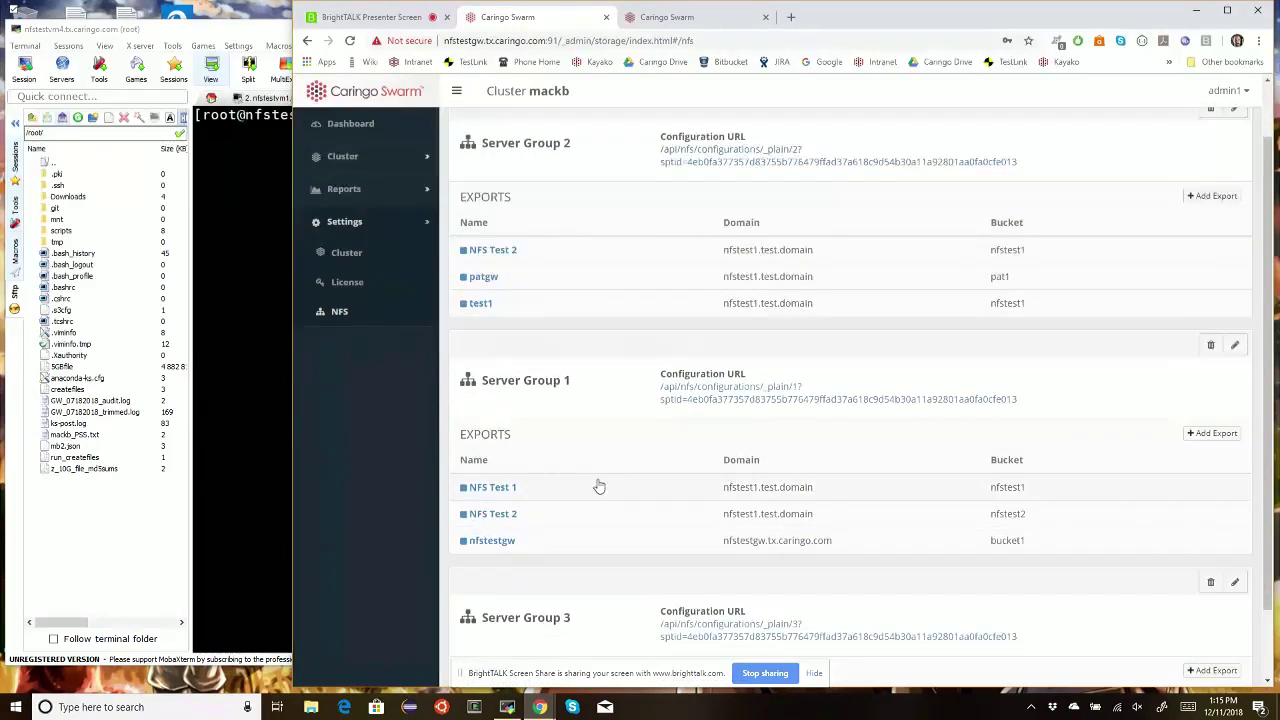
Step: Open the NFS Test 2 export for editing and expand its Cloud Security section
click(497, 515)
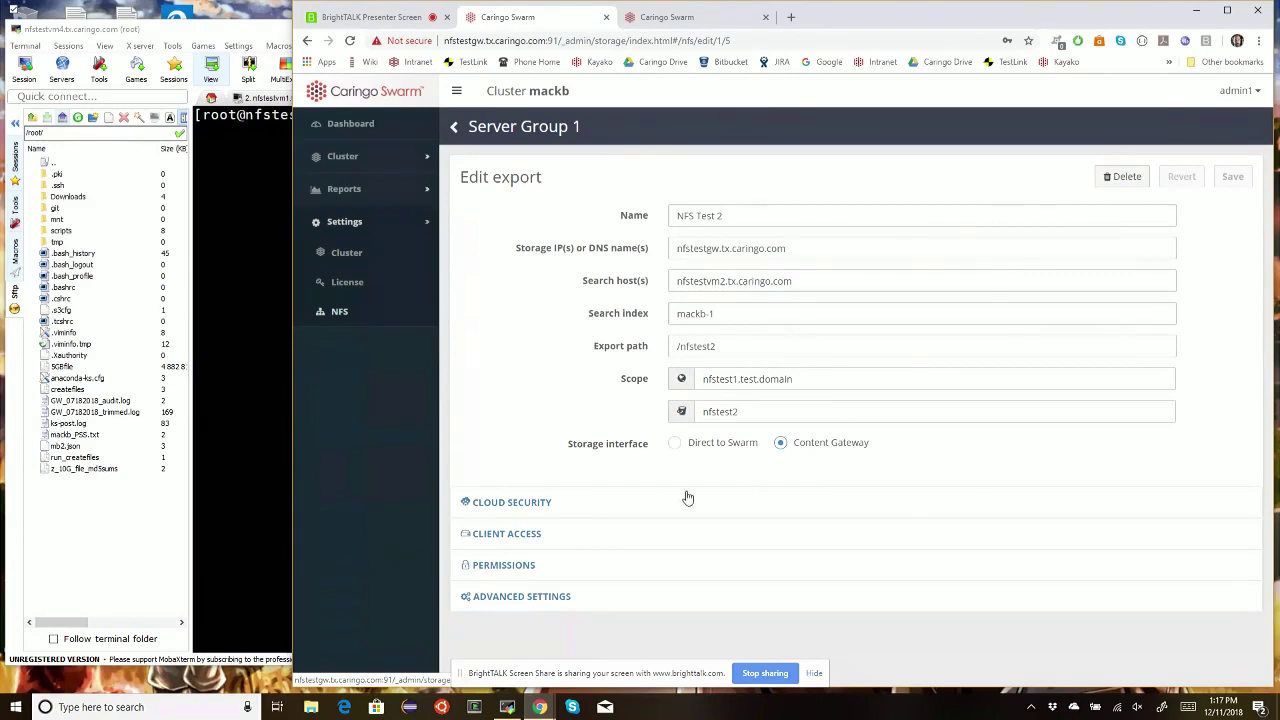
click(540, 502)
scroll(988, 500, down, 1)
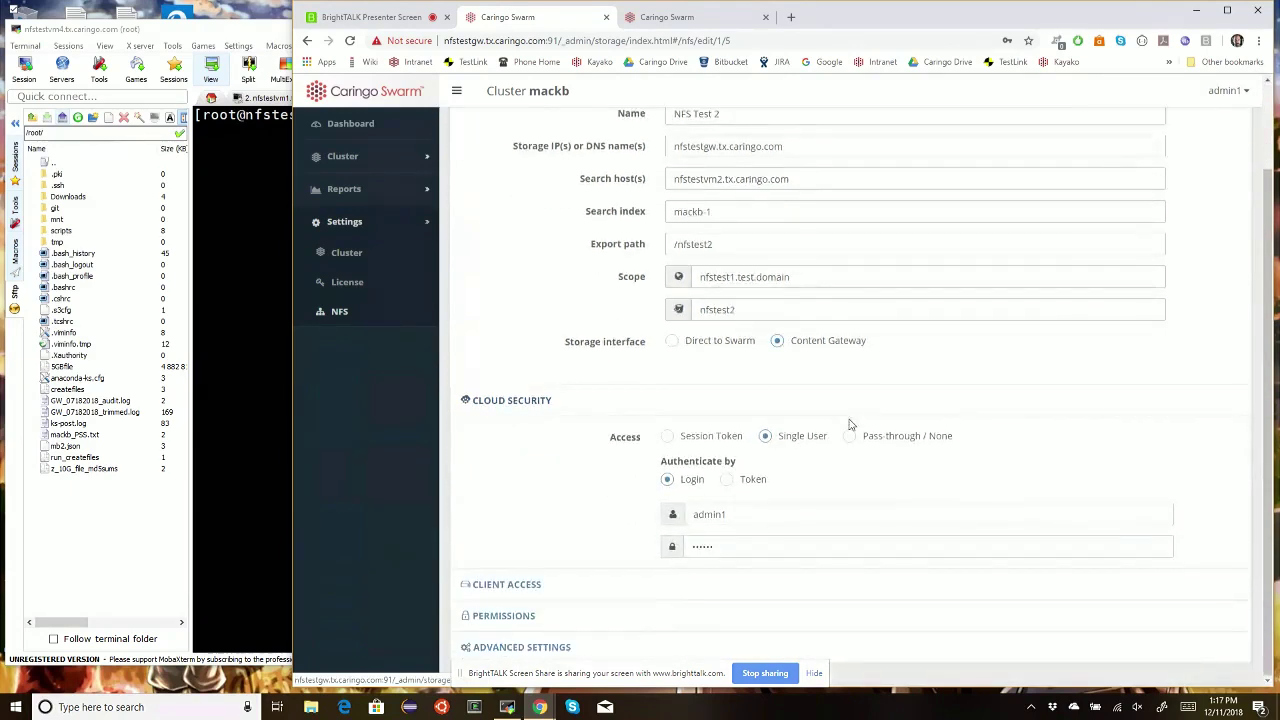
click(687, 346)
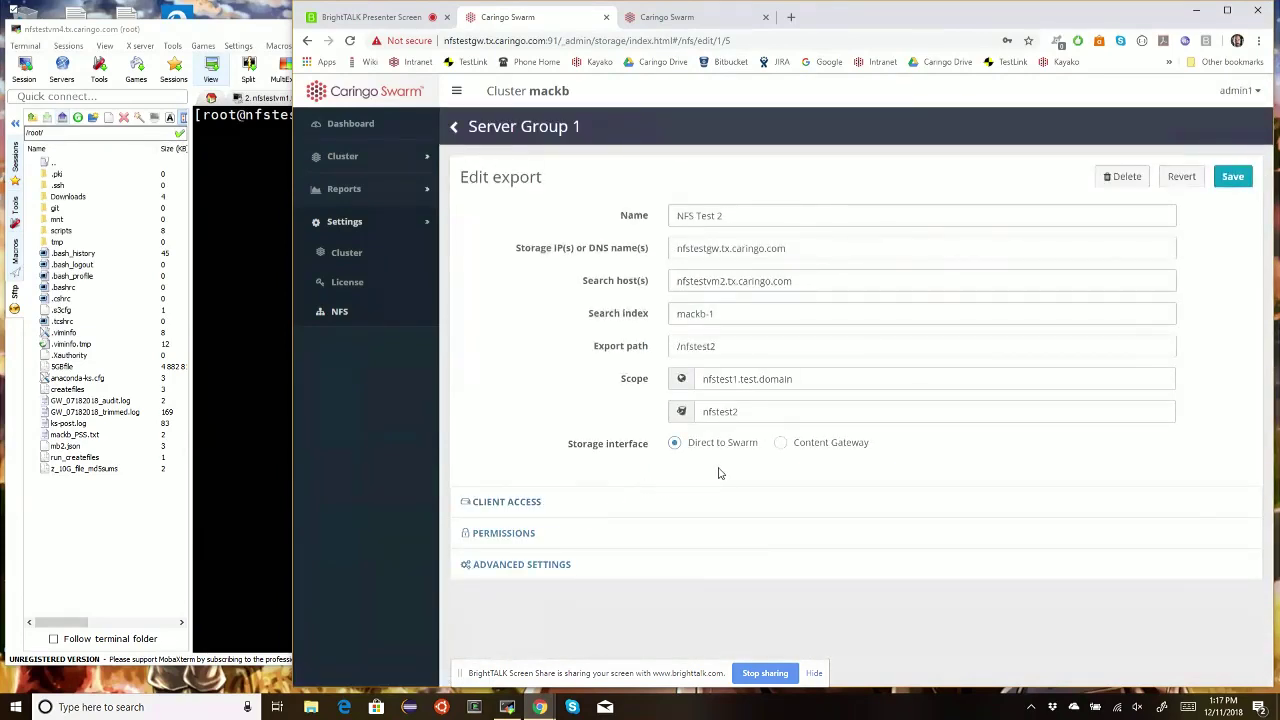
click(780, 445)
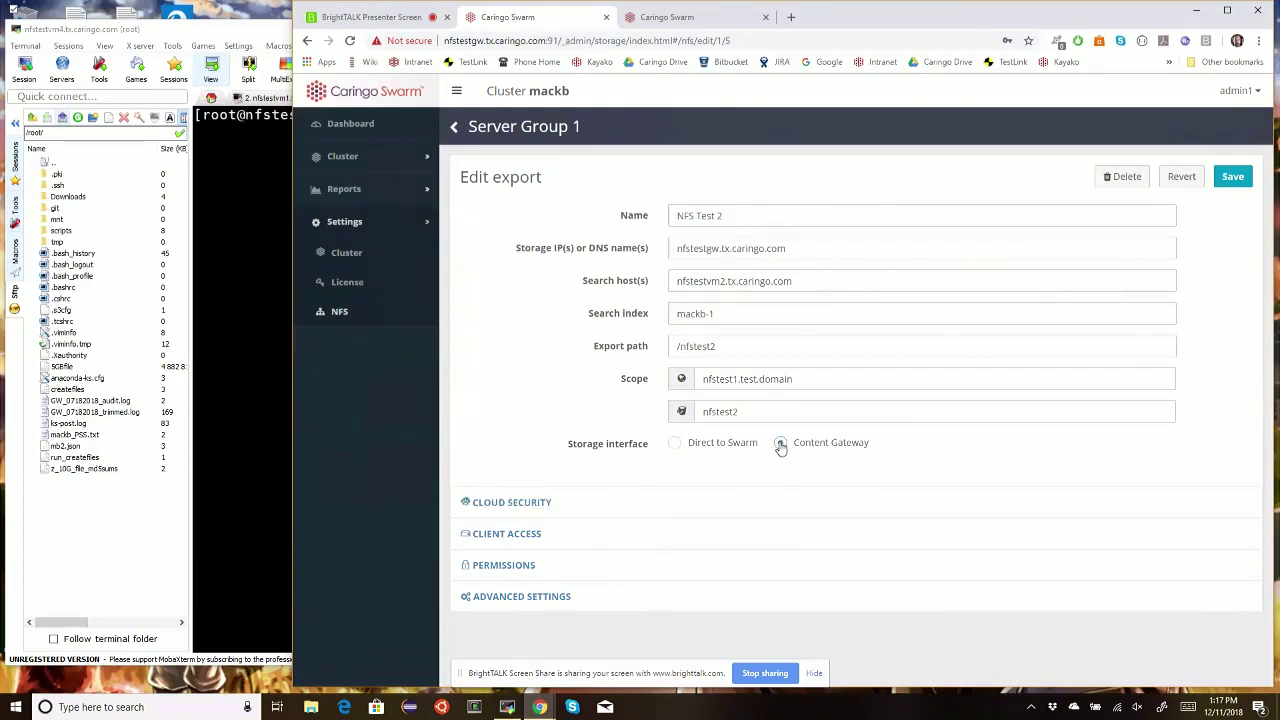
click(512, 502)
scroll(951, 507, down, 1)
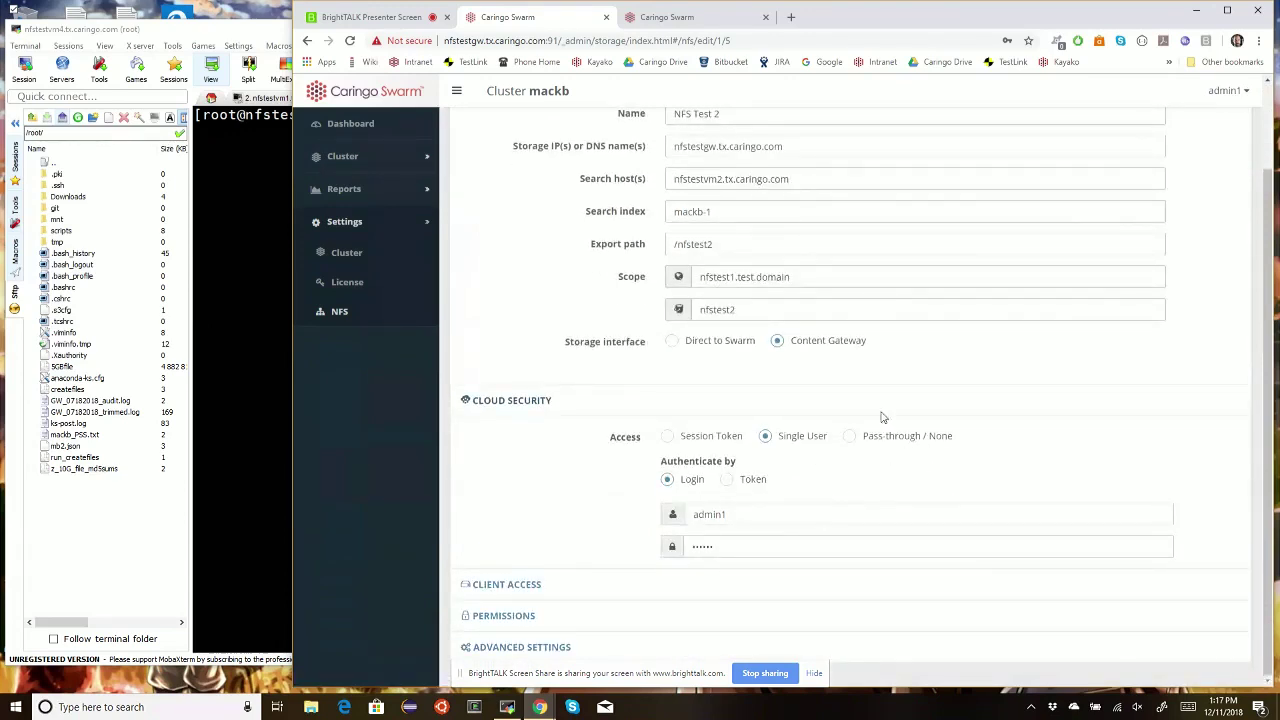
click(669, 437)
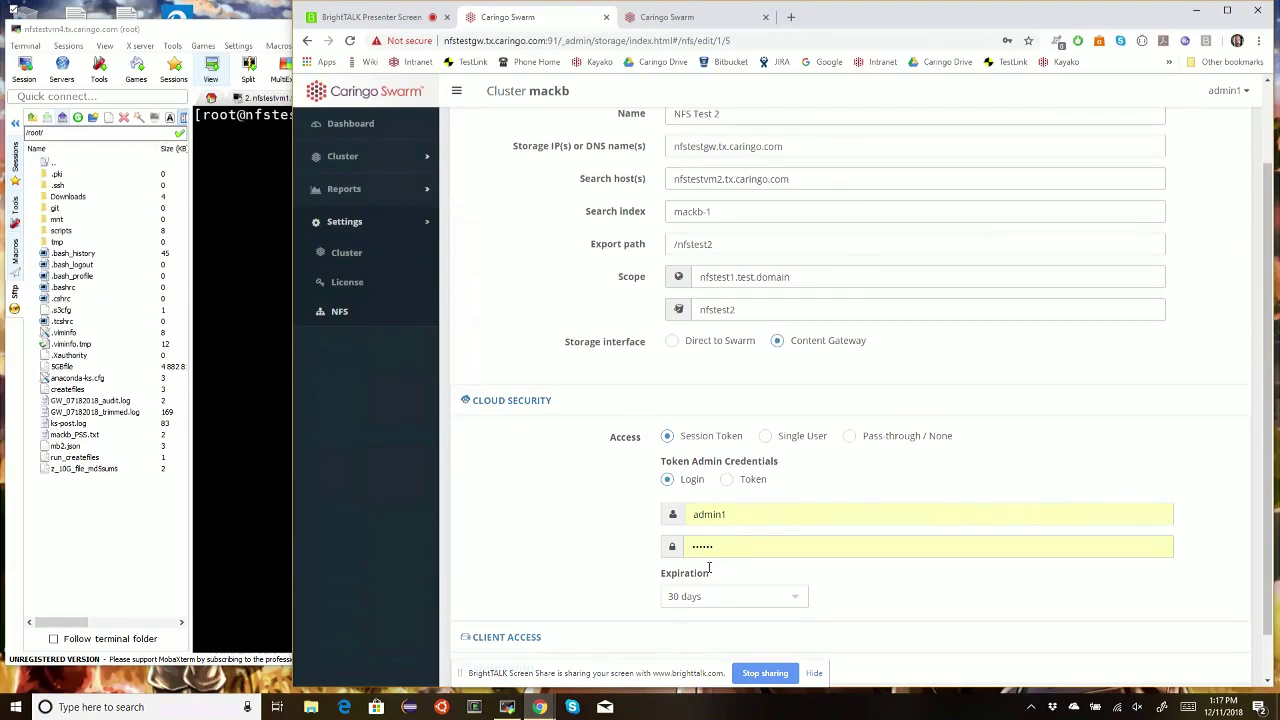
click(765, 436)
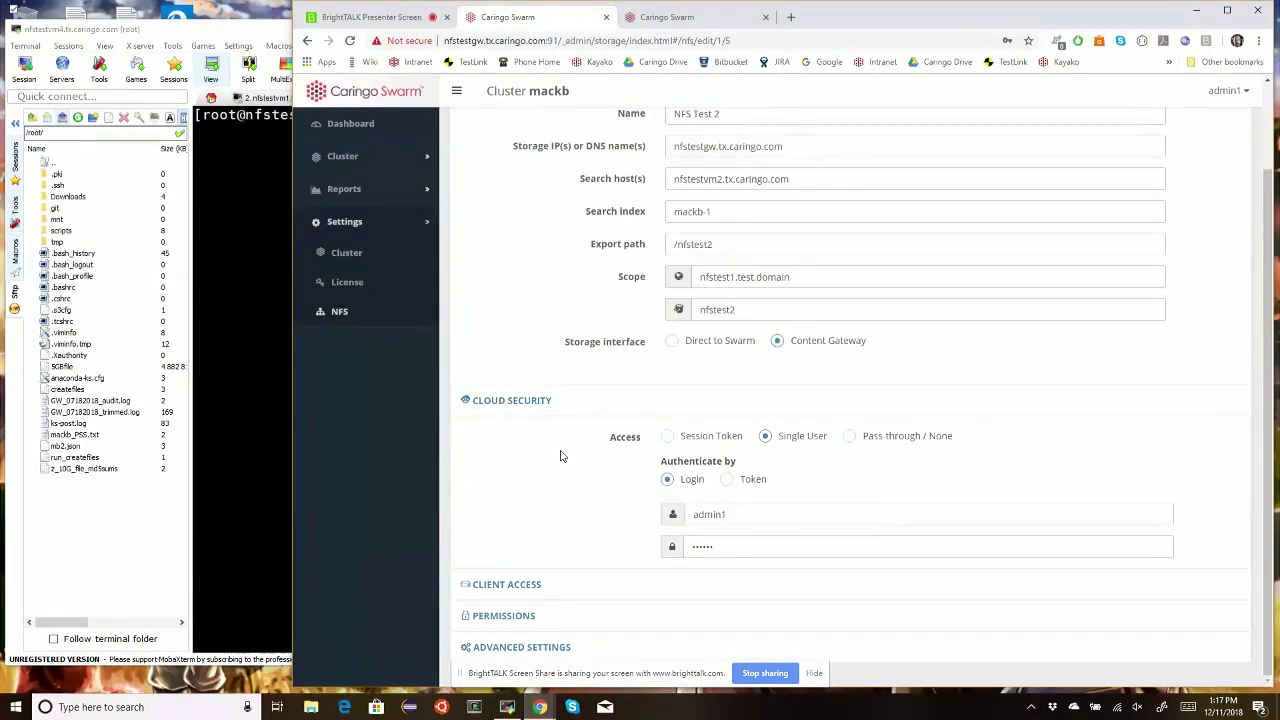
Step: Expand the export's client access, set access type to Read-only (RO) and add a client entry
click(545, 402)
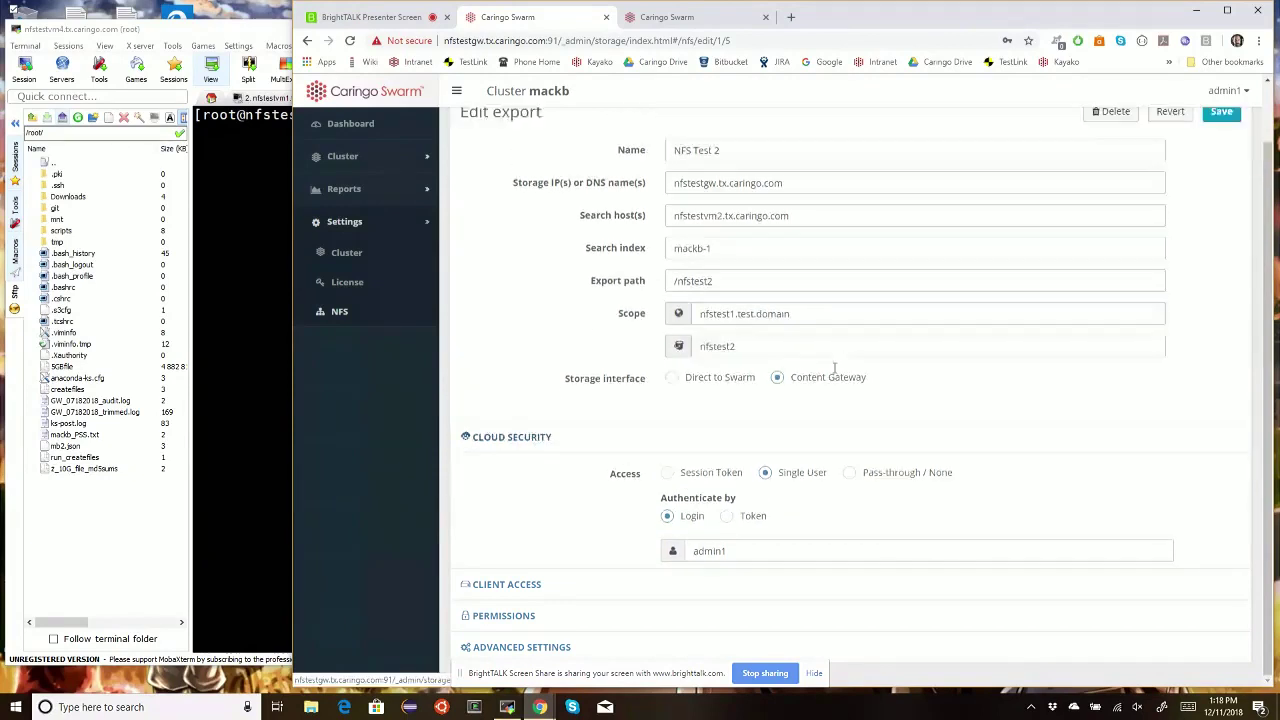
click(500, 533)
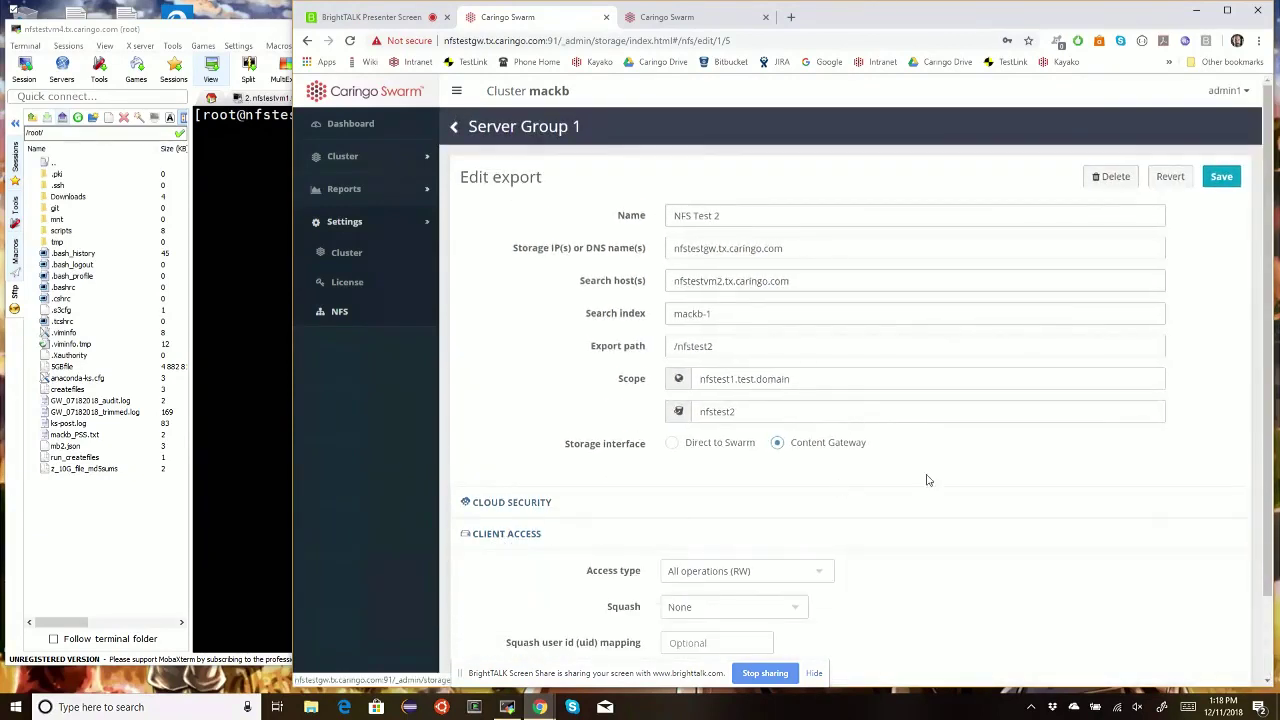
scroll(1000, 465, down, 2)
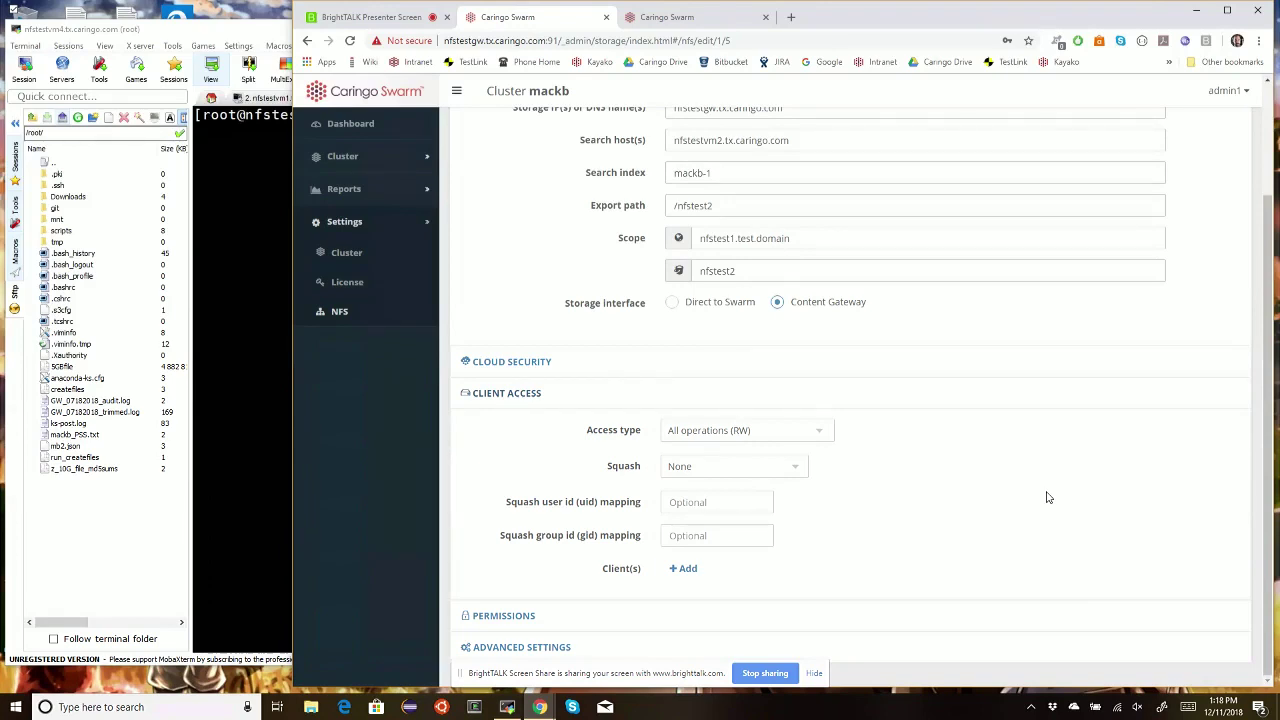
click(807, 438)
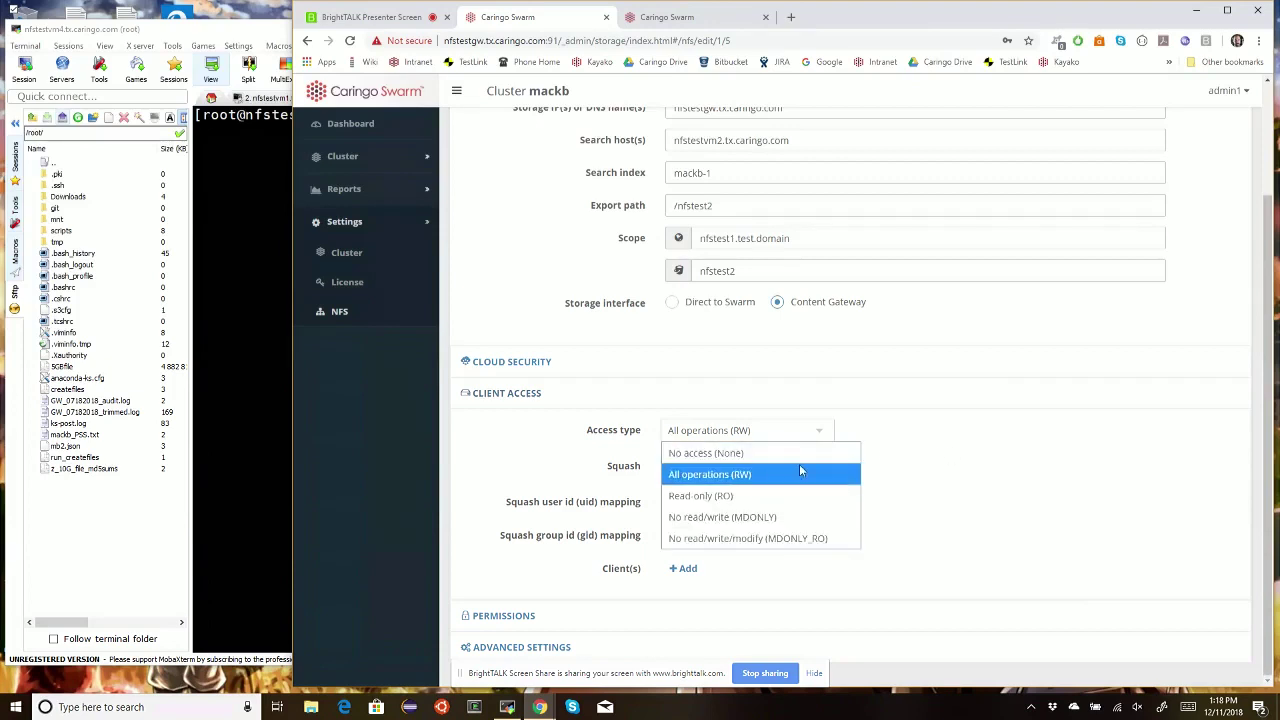
click(797, 496)
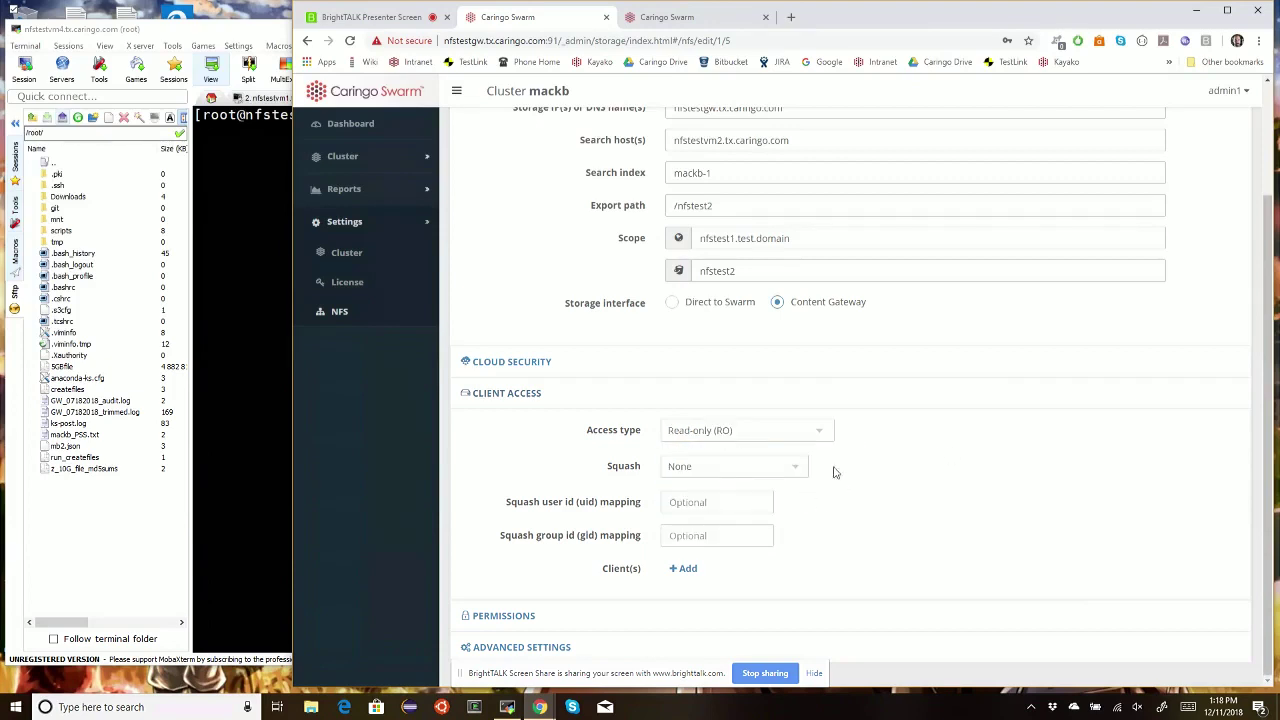
click(684, 569)
Step: Collapse client access and expand the advanced settings (TCP, ports 8081 and 9200, sys security)
scroll(1006, 537, down, 1)
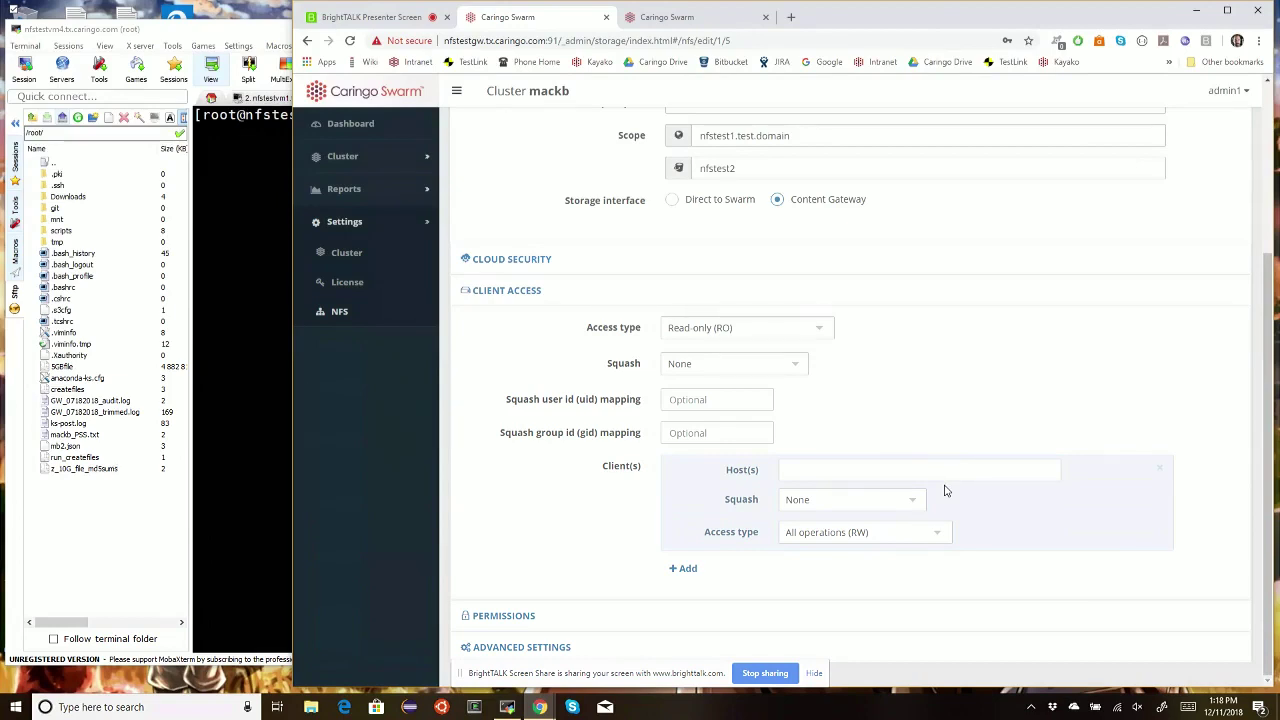
scroll(991, 534, up, 1)
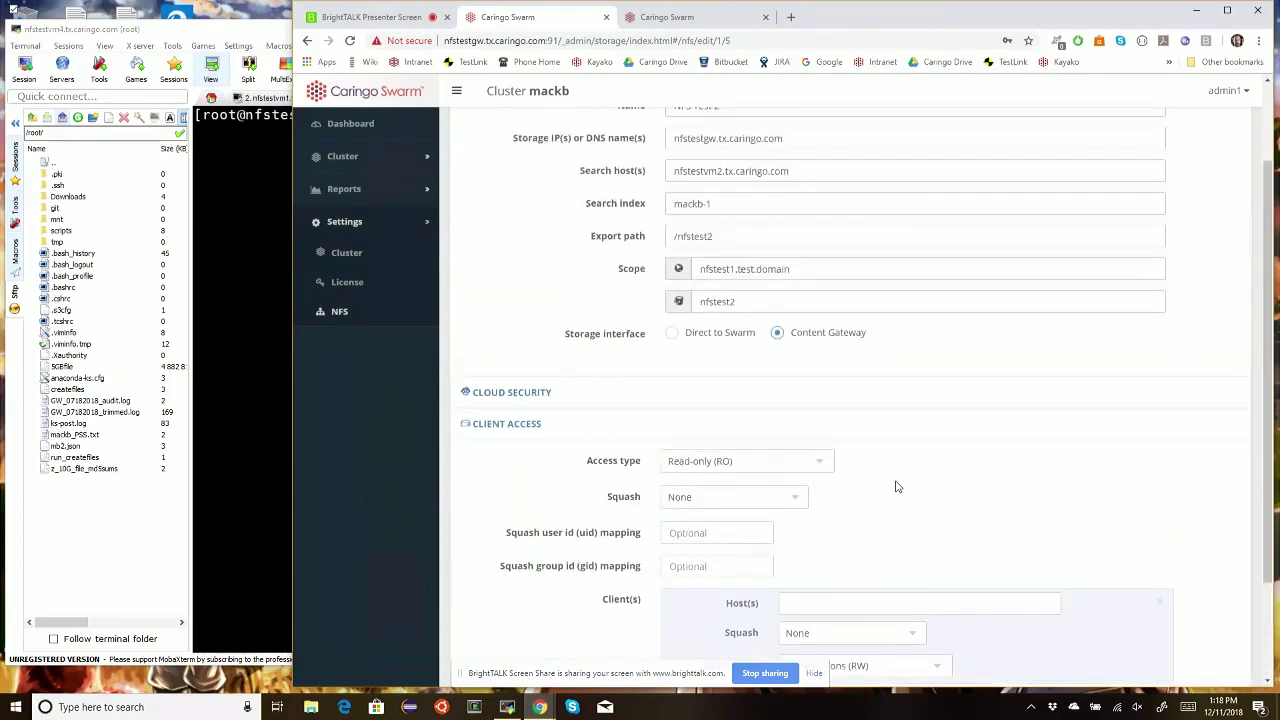
scroll(846, 497, down, 1)
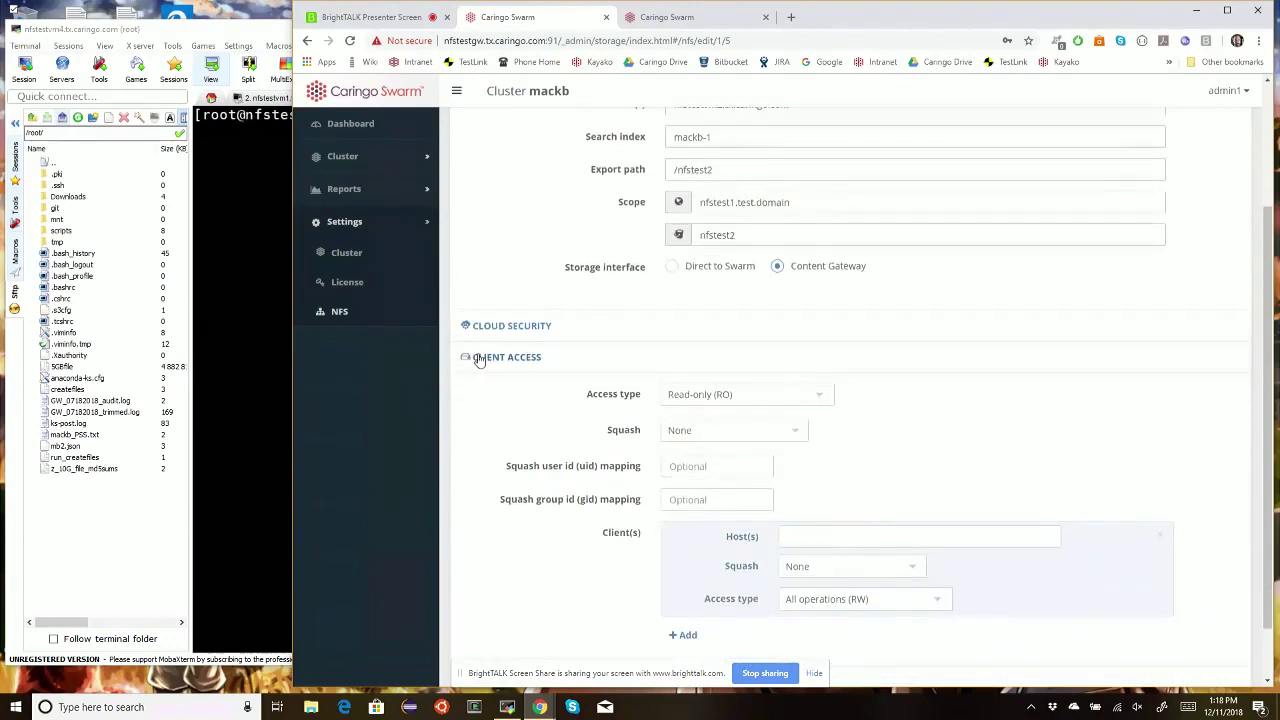
click(478, 360)
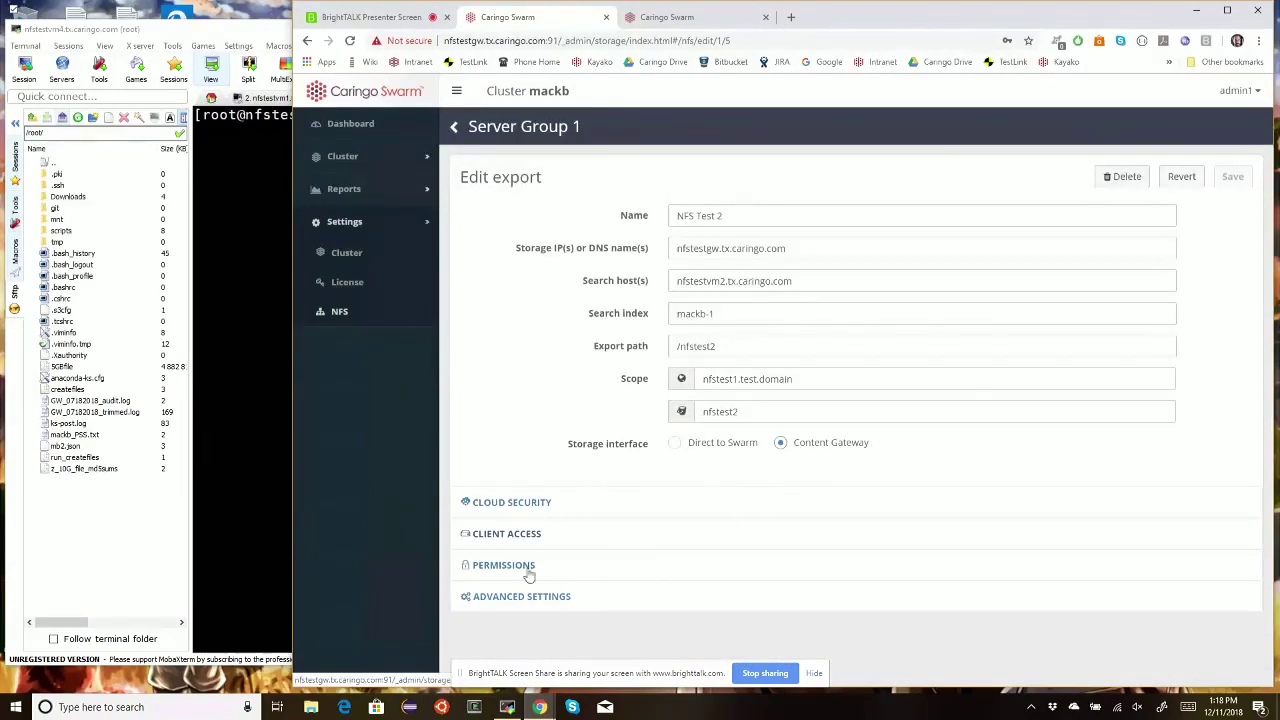
click(540, 597)
scroll(923, 543, down, 4)
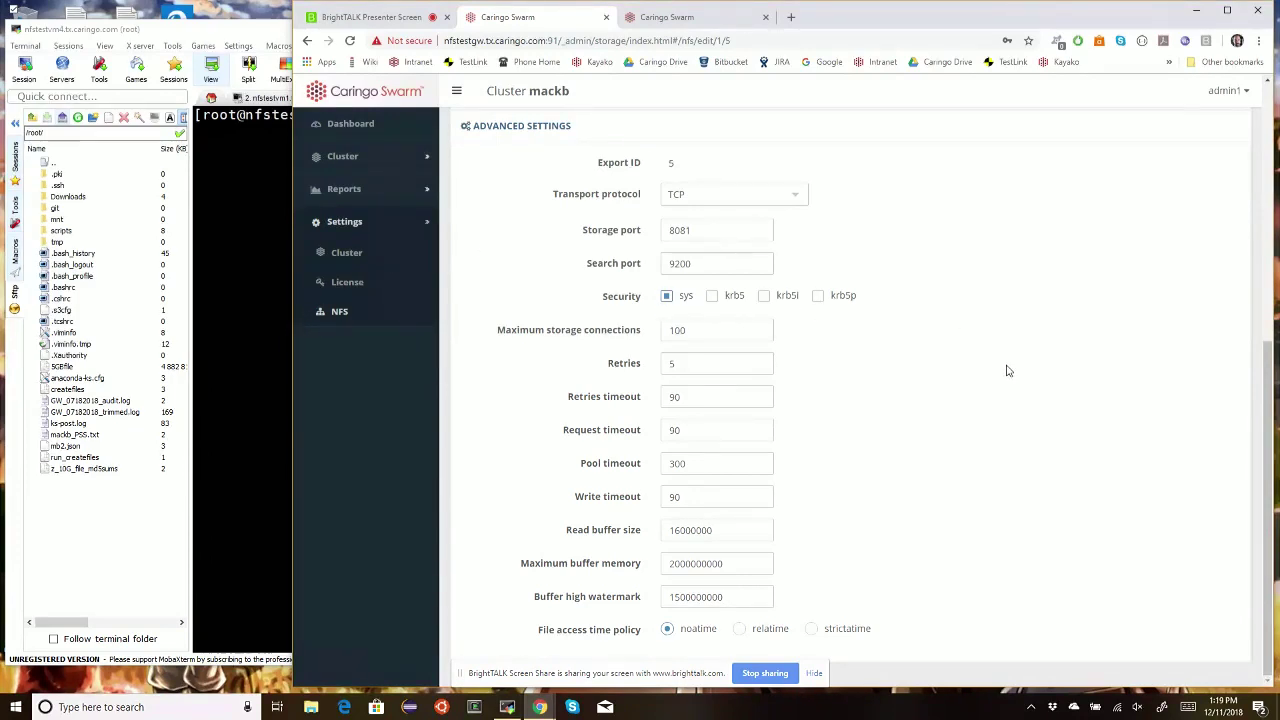
scroll(1005, 373, up, 5)
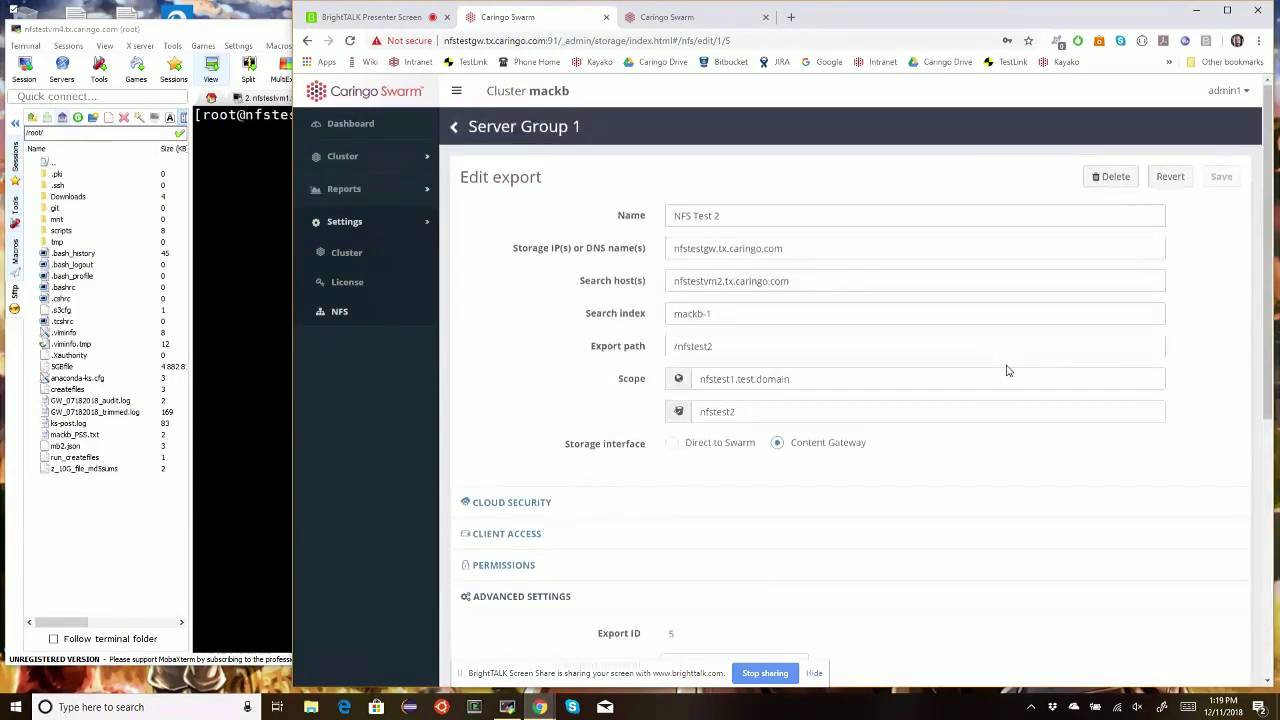
Step: Revert the export edits, mount nfstest2 at /mnt/nfstest2 on the client, and enter ll /mnt/nfstest2
click(1169, 176)
key(alt+Tab)
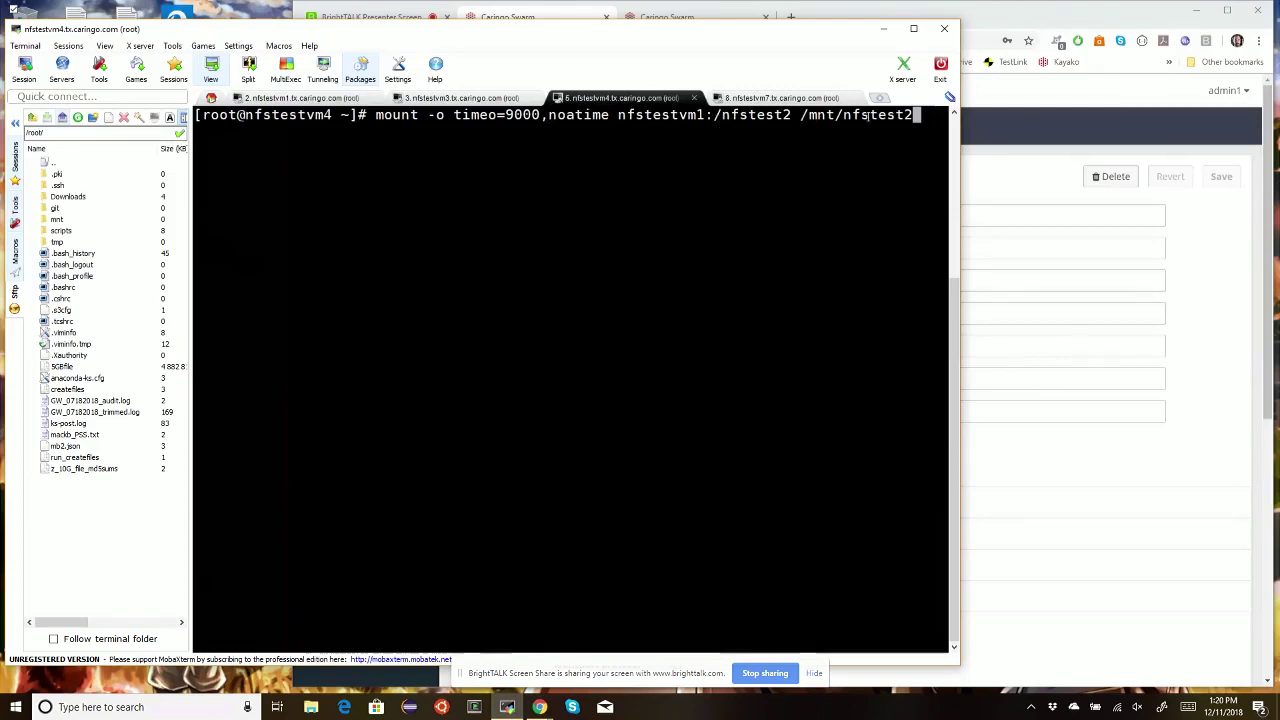
key(Return)
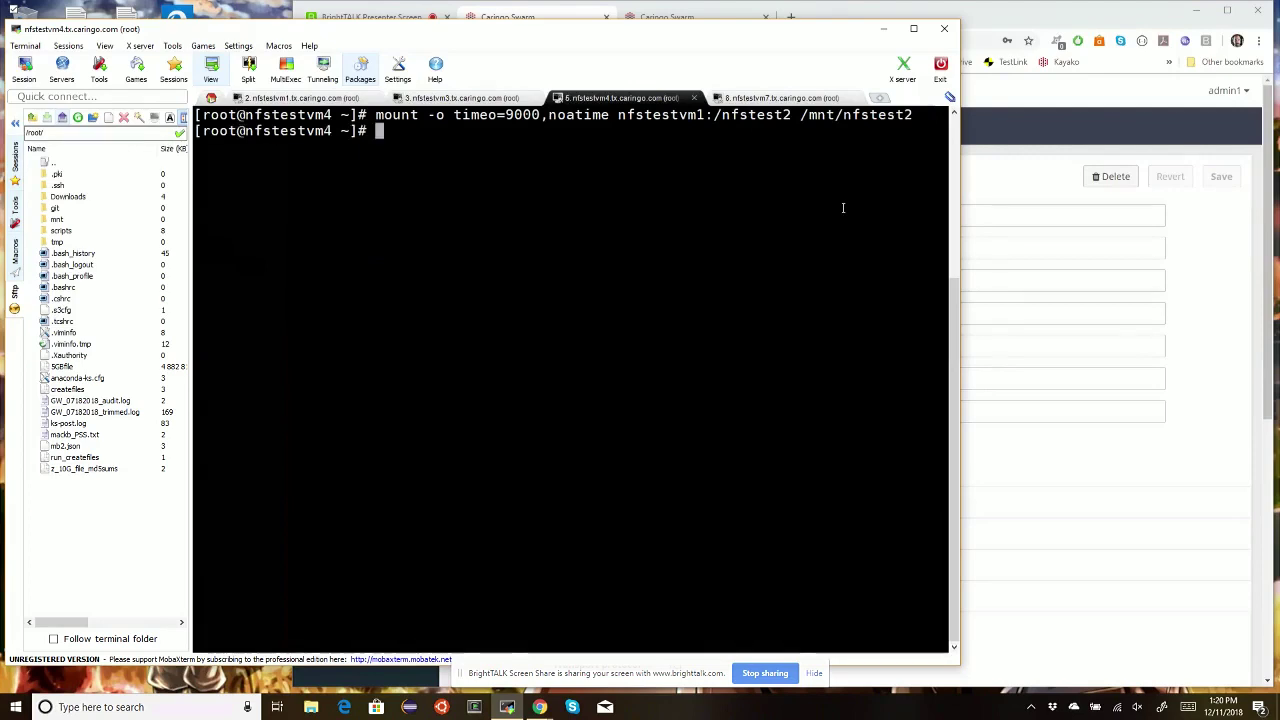
text(ll /mnt/nfs)
key(Tab)
text(2)
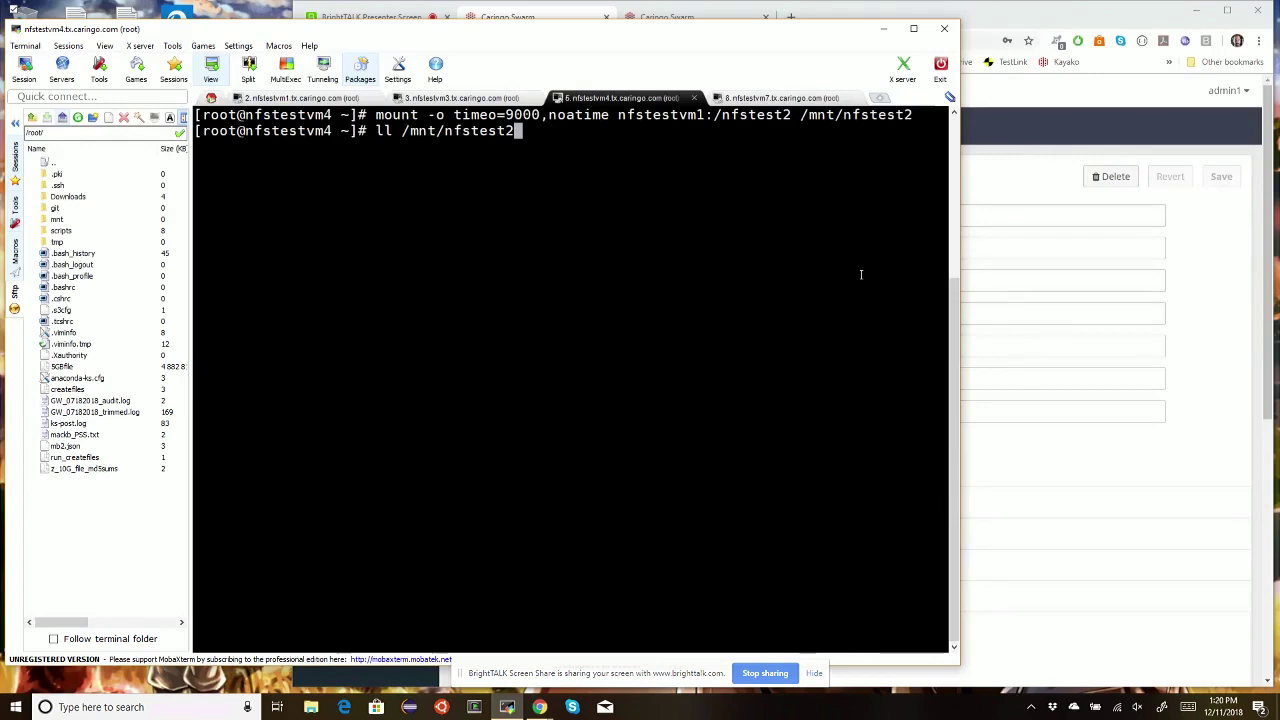
Step: Check that NFS Test 2 allows All operations (RW) with no client entries, then return to the terminal
click(1205, 257)
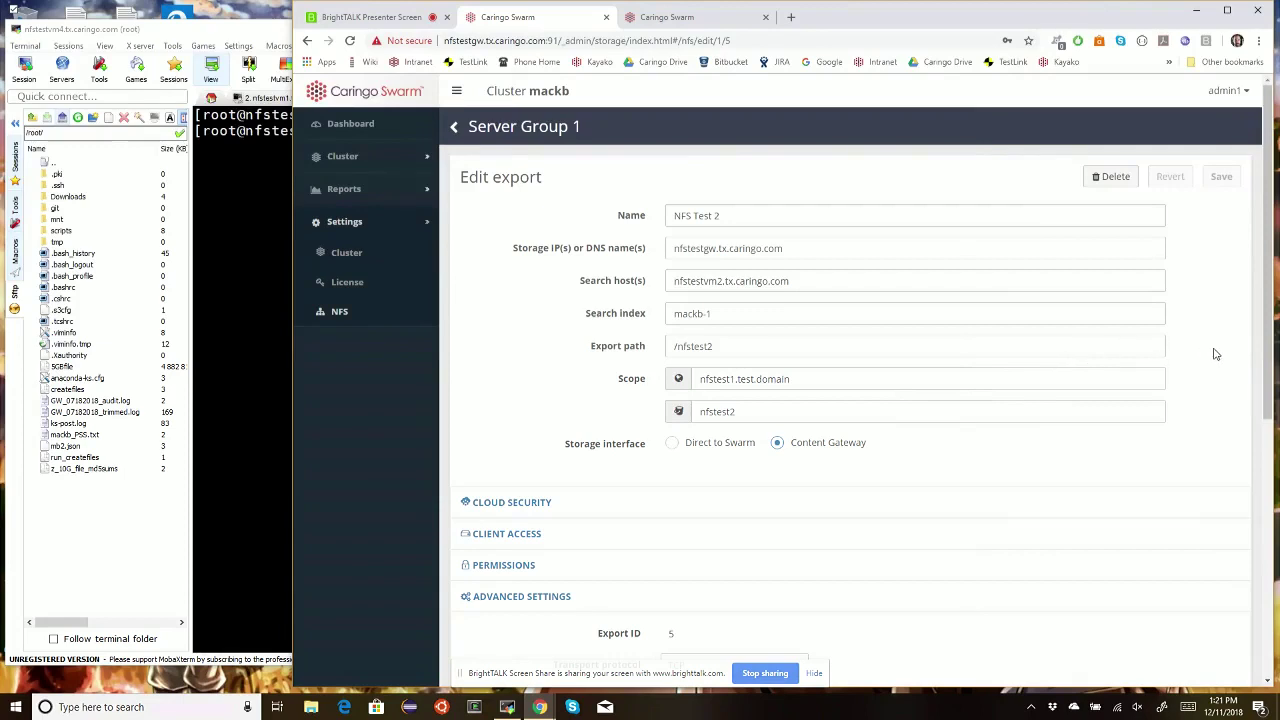
click(512, 533)
scroll(1000, 471, down, 2)
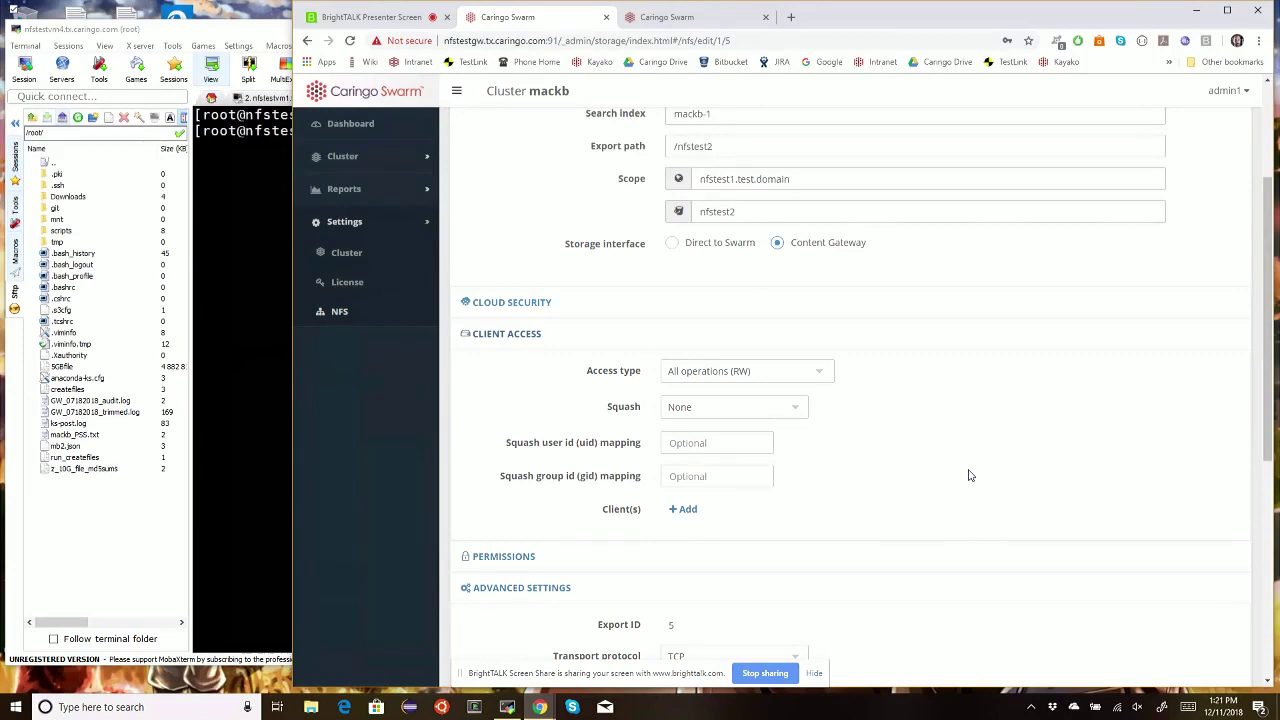
click(266, 284)
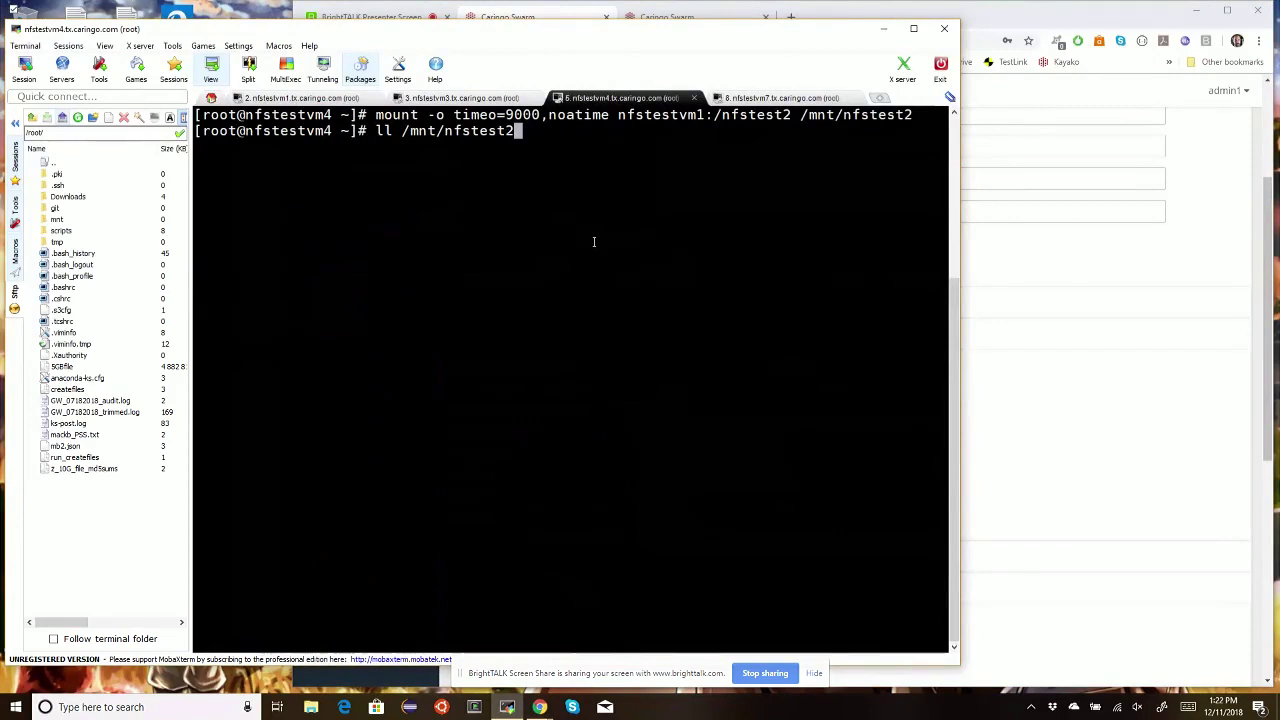
Step: List /mnt/nfstest2 and print the contents of hello_1.txt
key(Return)
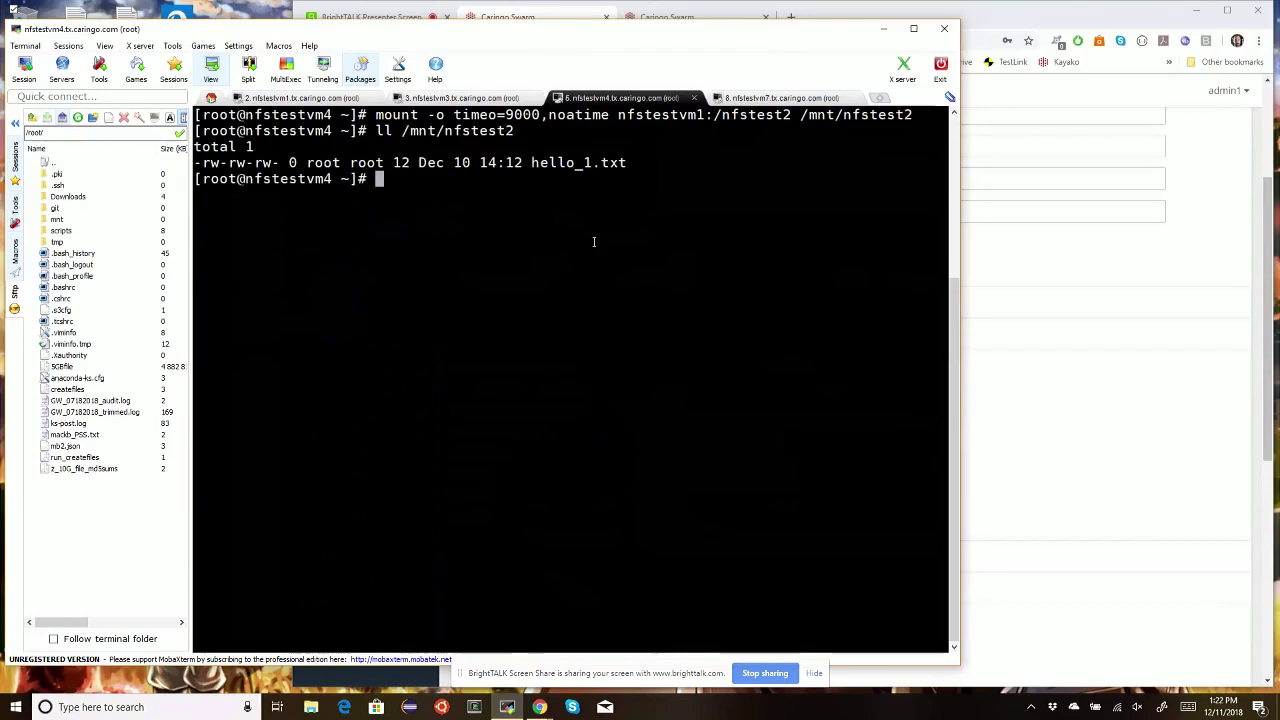
key(Up)
text(/h)
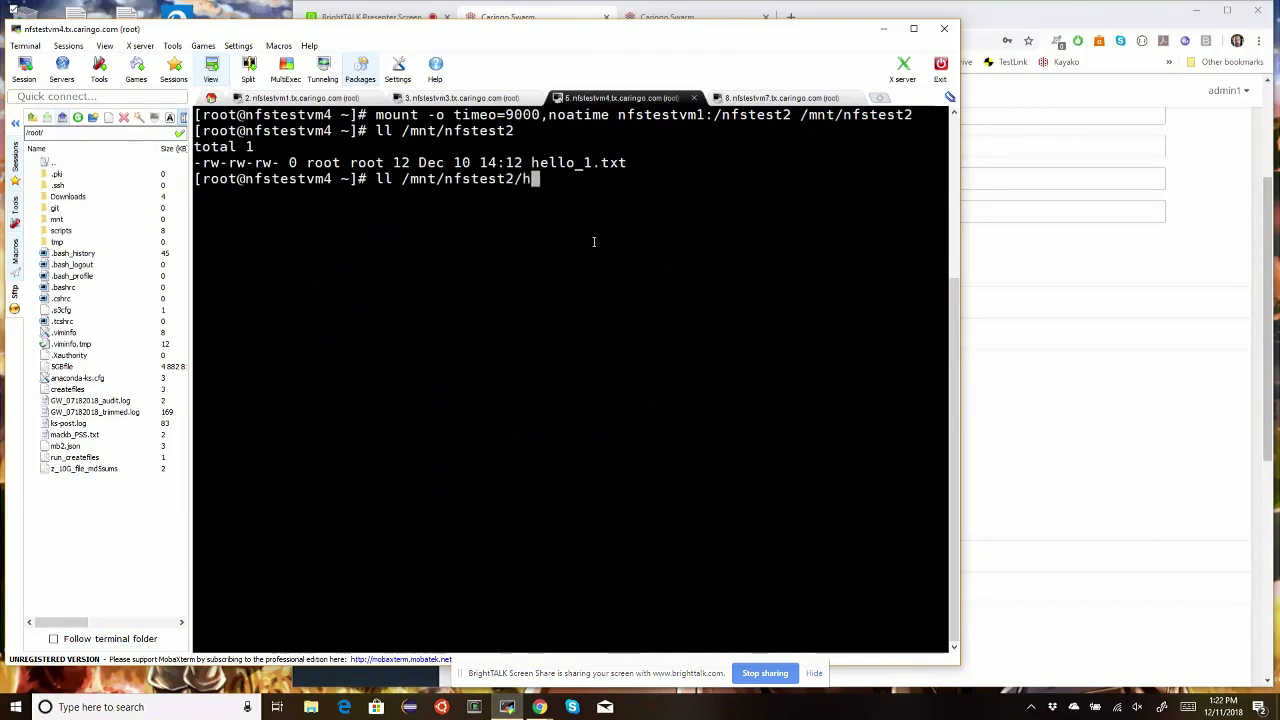
key(Tab)
key(ctrl+a)
key(Delete)
key(Delete)
key(Delete)
text(c)
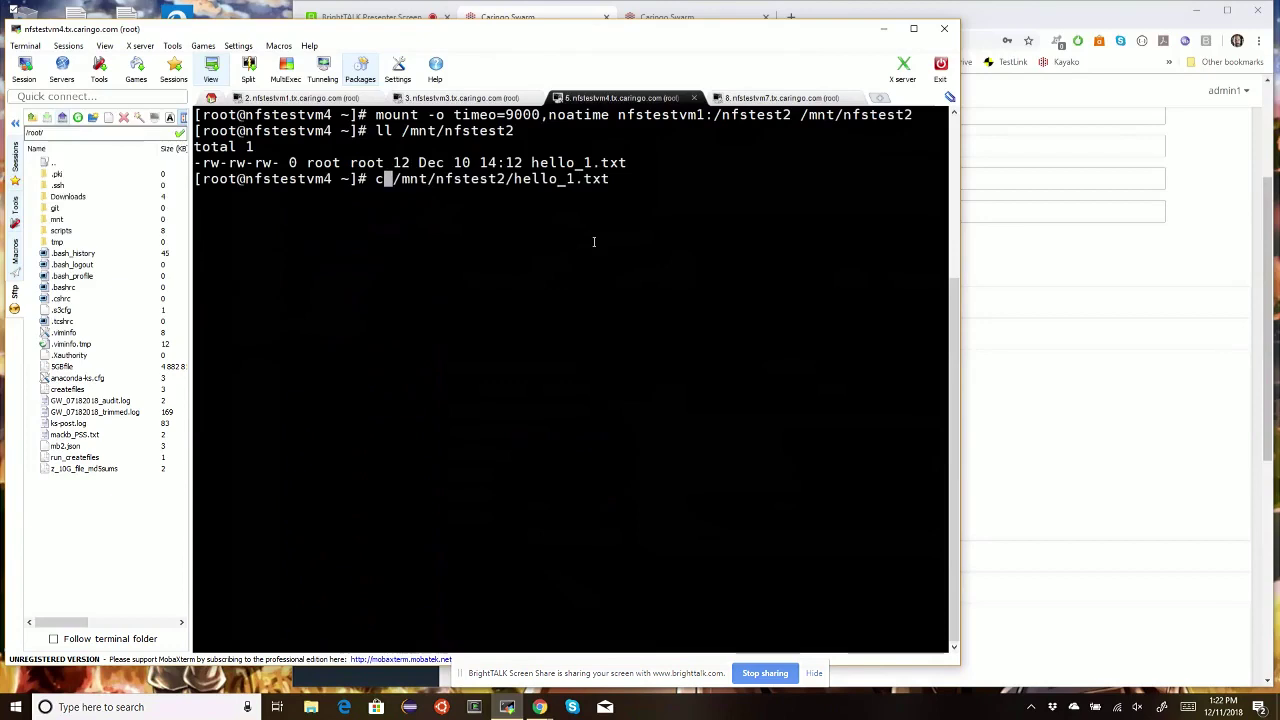
text(at)
key(Return)
Step: Compute the md5sum of hello_1.txt
key(Up)
key(ctrl+a)
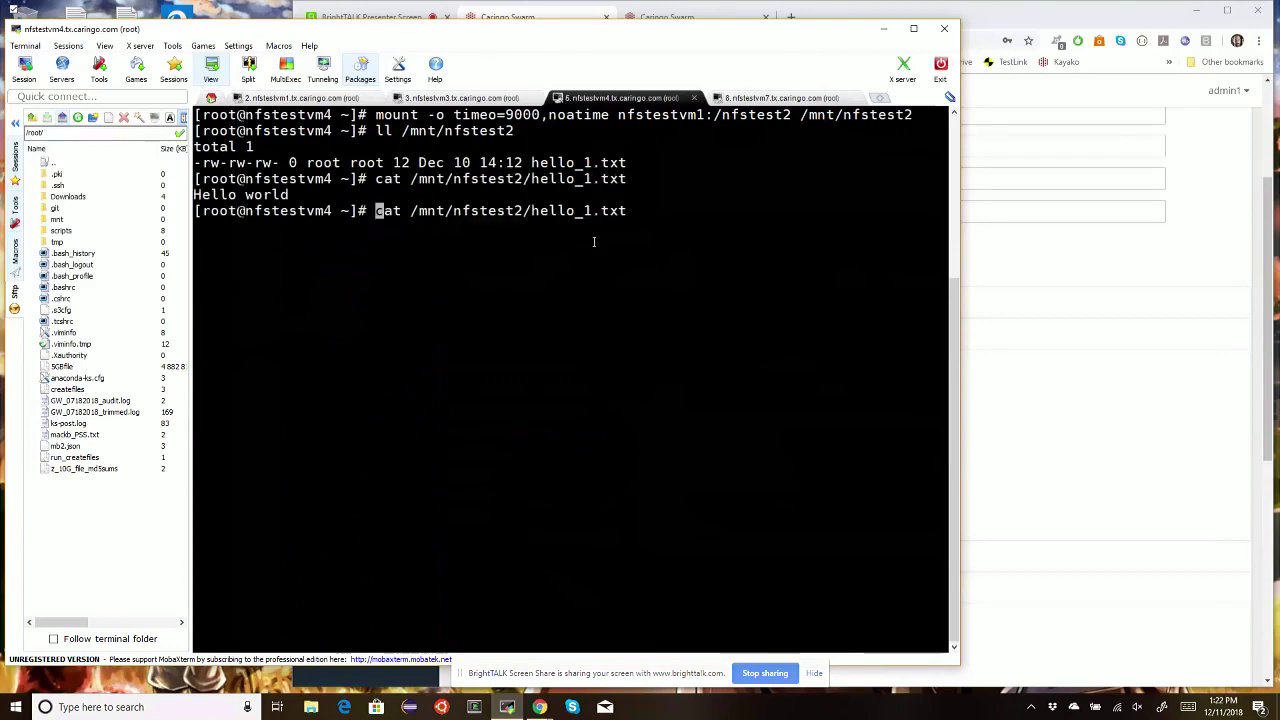
key(Delete)
key(Delete)
key(Delete)
text(md5sum)
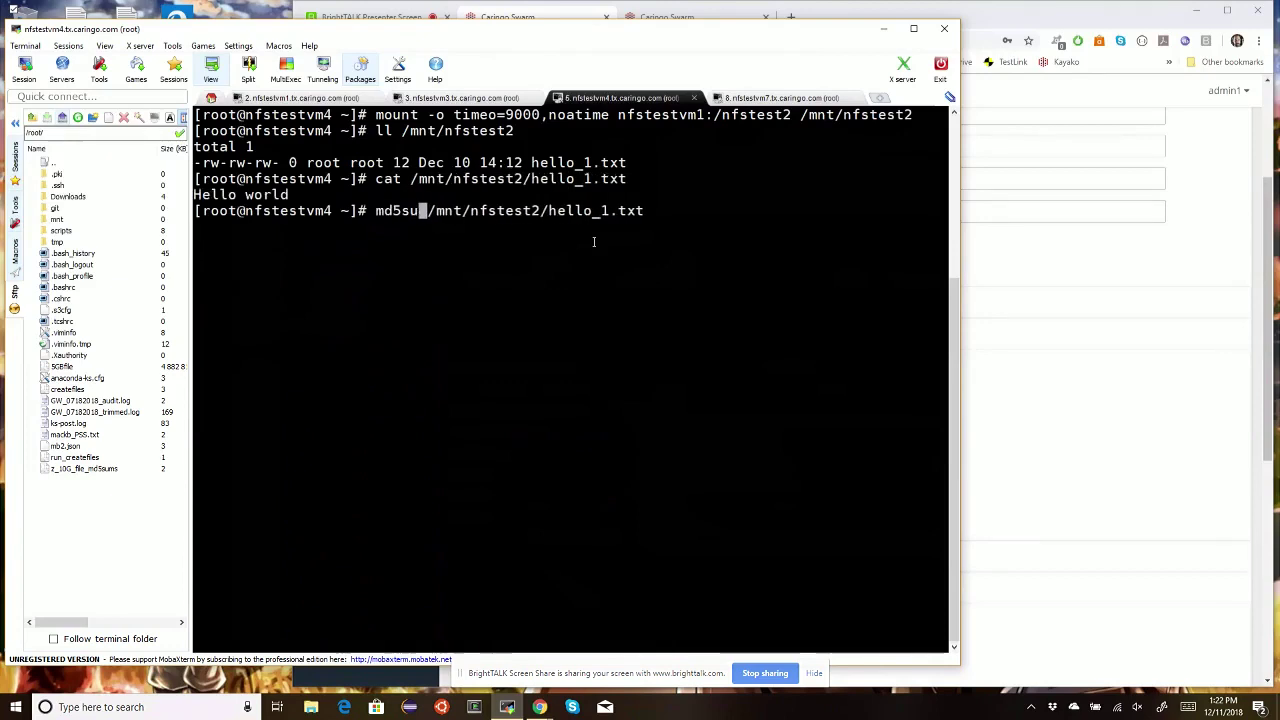
key(Return)
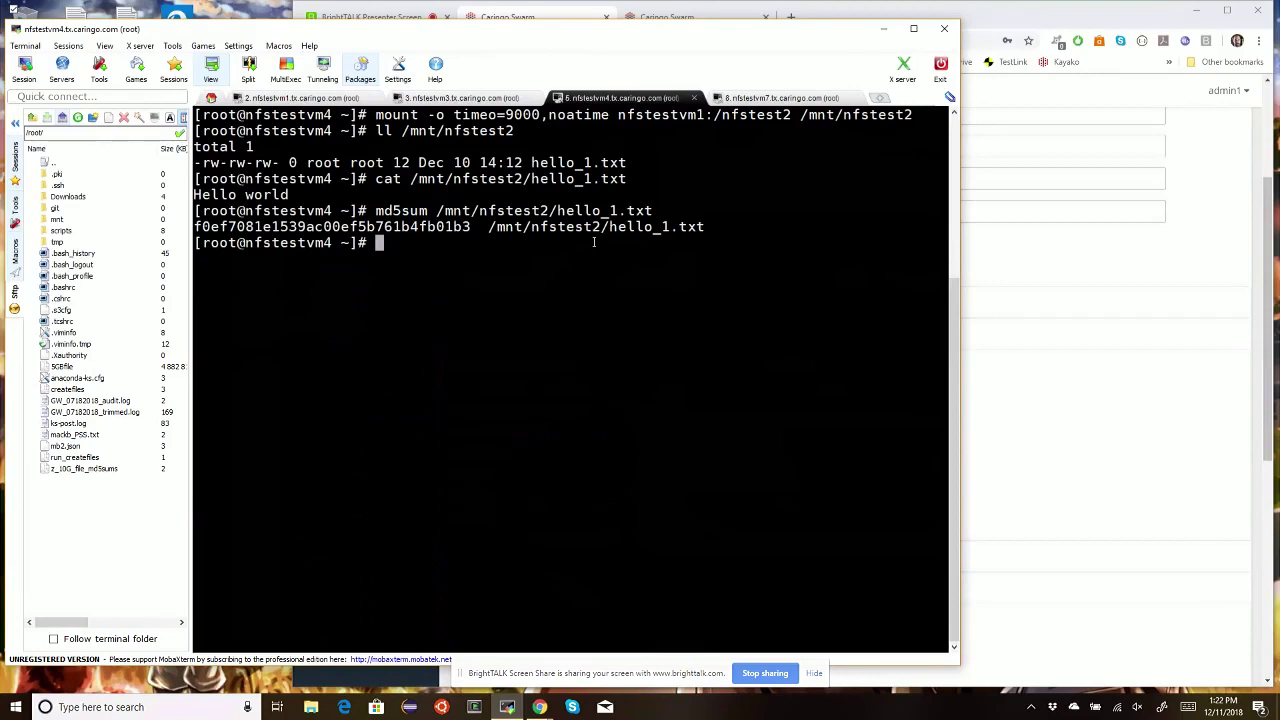
Step: Write "Hello world" to a new file /mnt/nfstest2/hello_2.txt
text(echo )
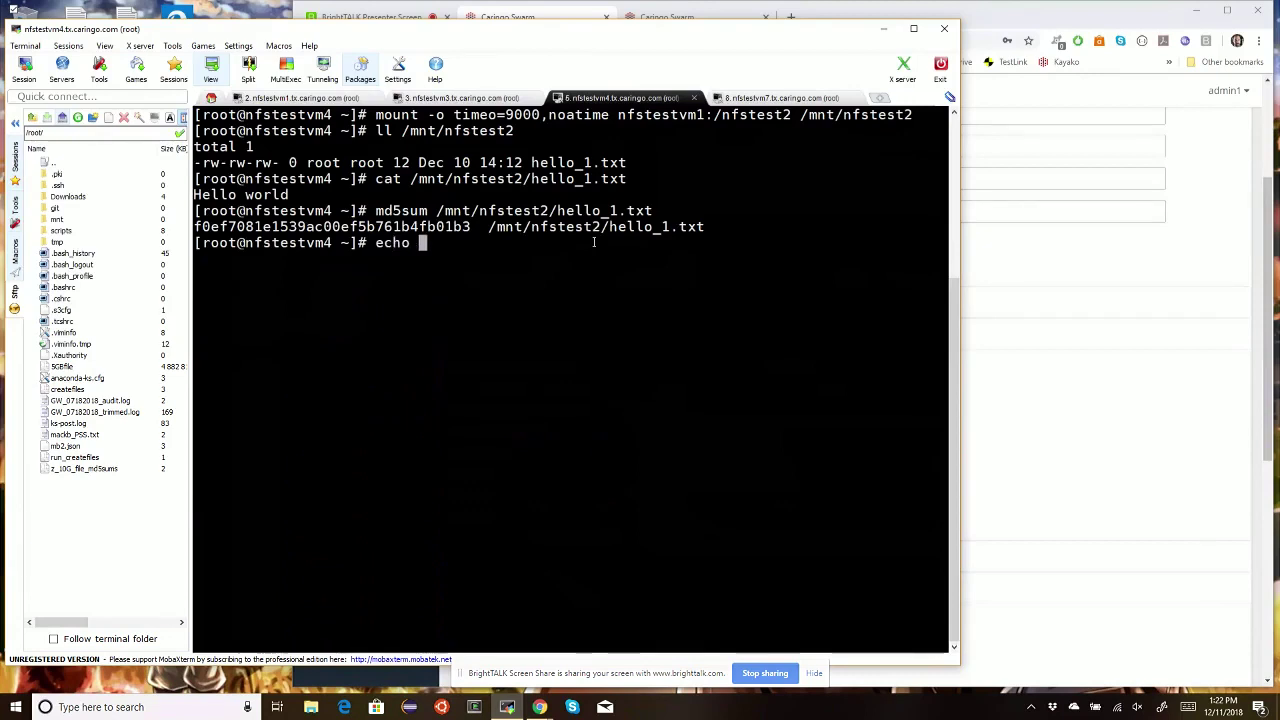
text("Hello world)
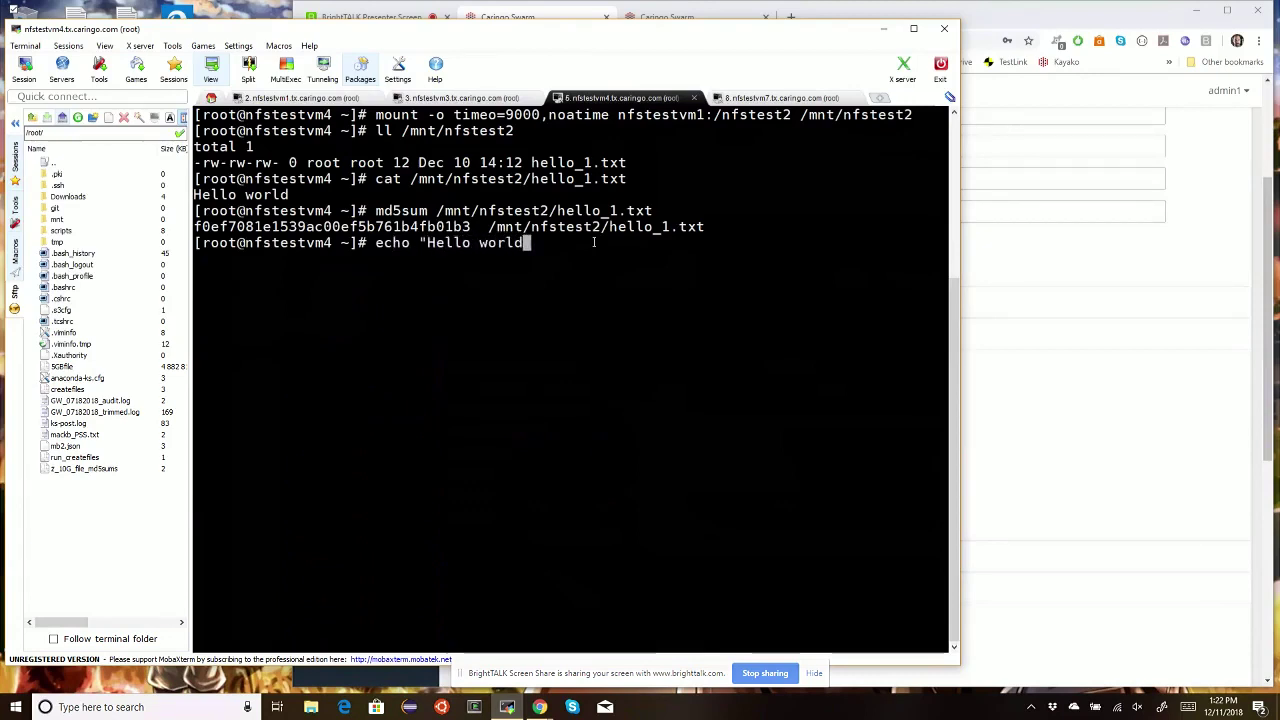
text(" >> /)
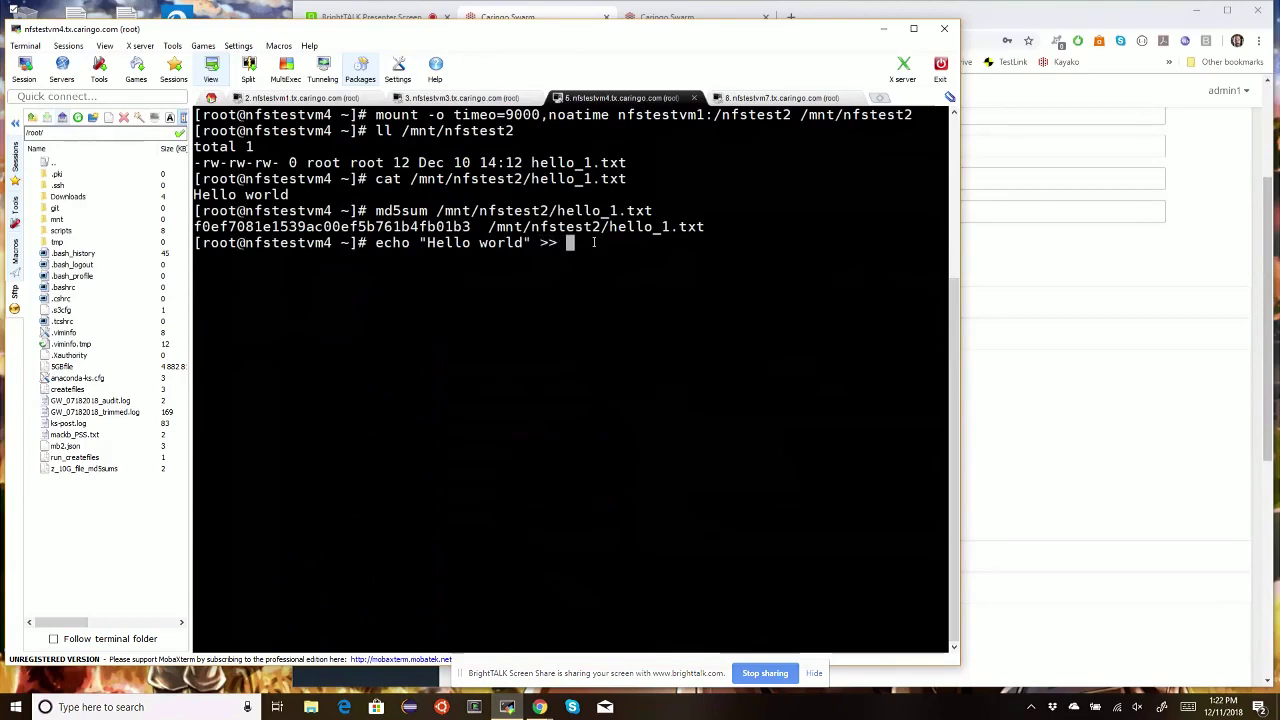
text(mnt/nfstest2/he)
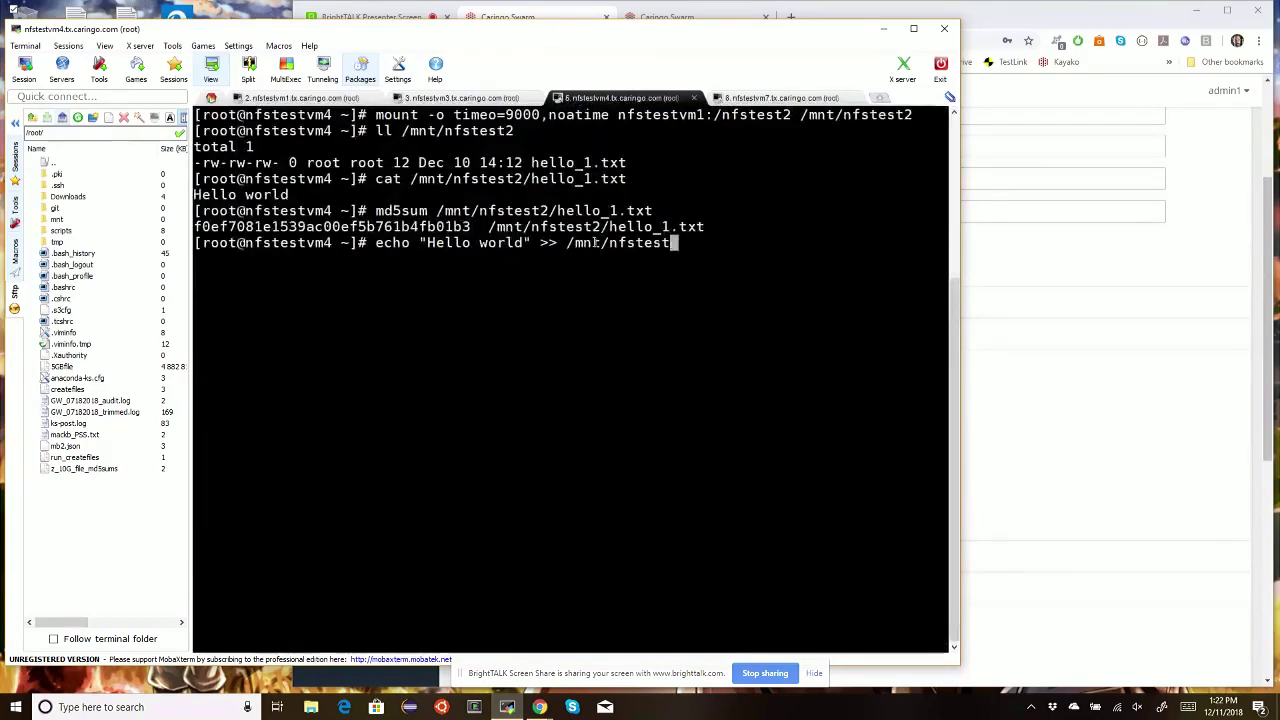
key(Tab)
key(Left)
key(Left)
key(Left)
key(Left)
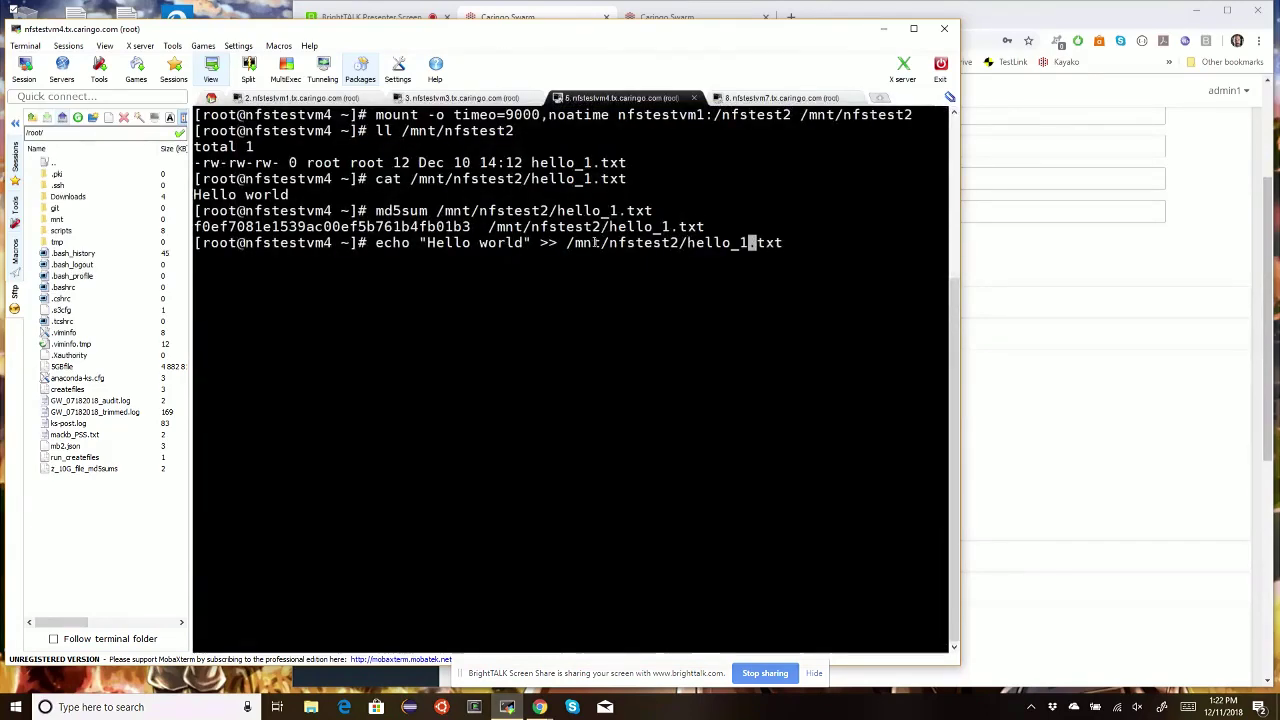
key(BackSpace)
text(2)
key(Return)
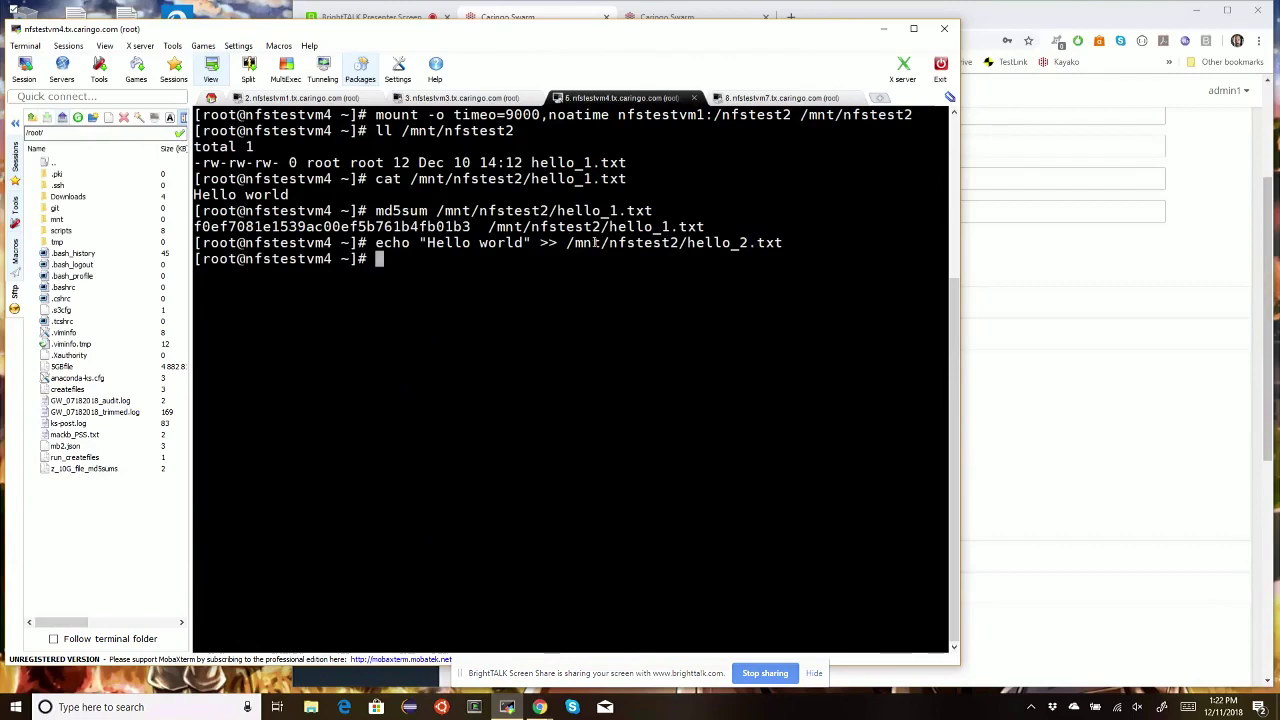
Step: List the export directory again and re-print hello_1.txt
key(Up)
key(Up)
key(Up)
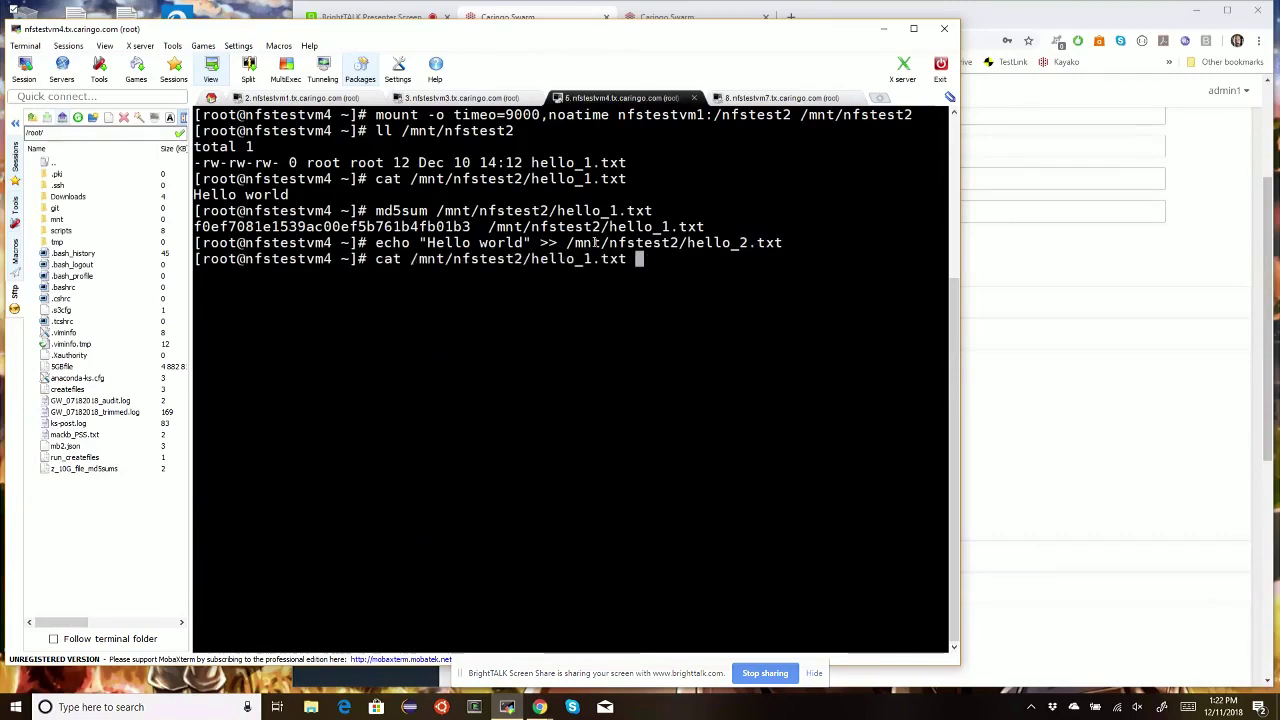
key(Up)
key(Return)
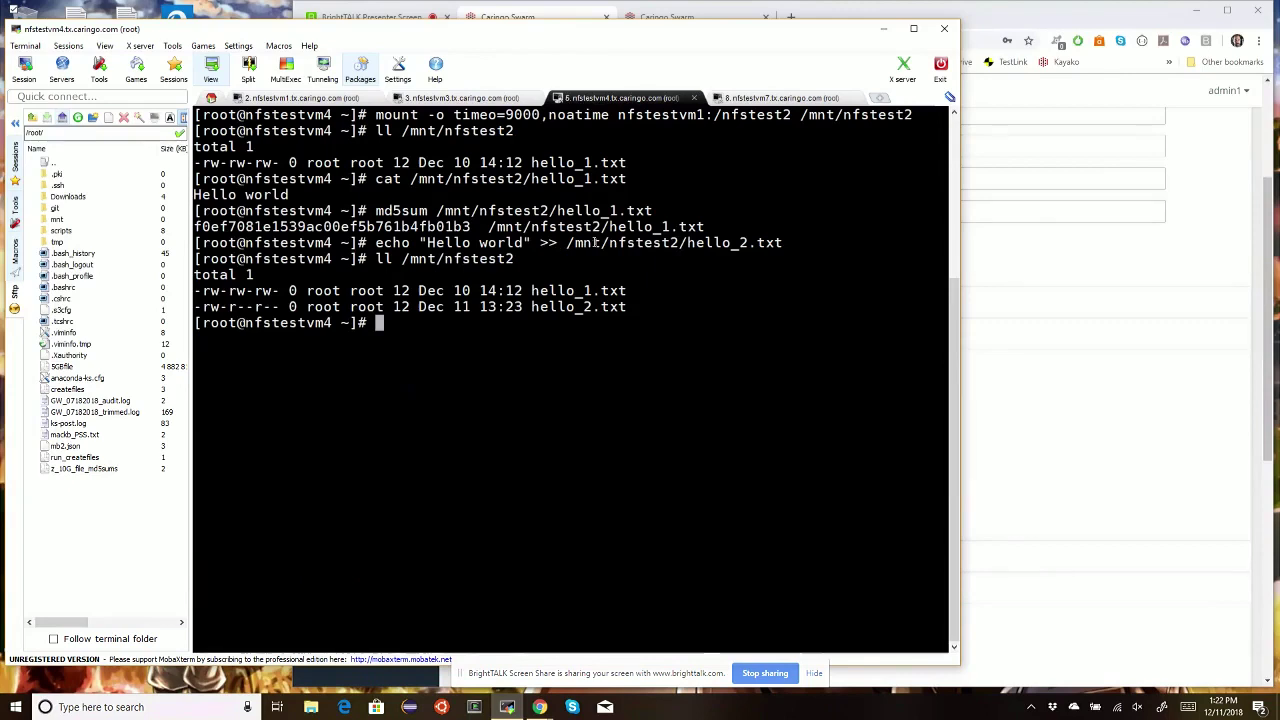
key(Up)
key(Up)
key(Up)
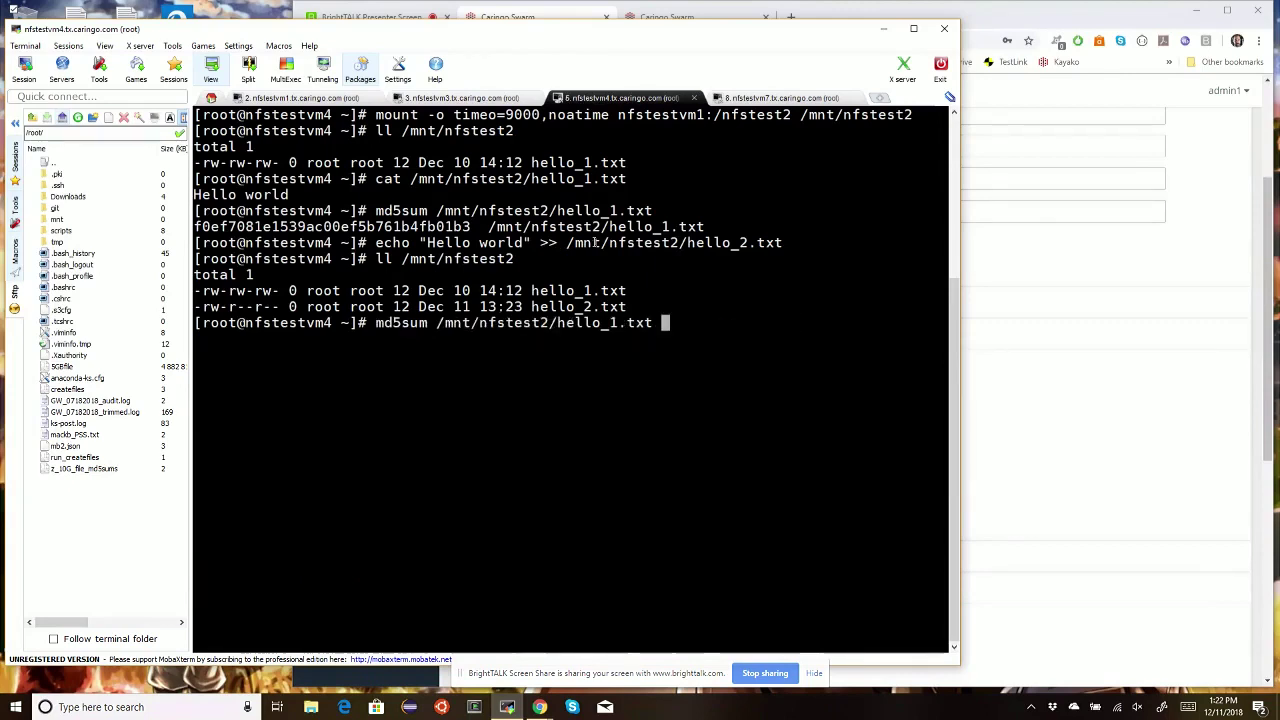
key(Home)
key(Delete)
key(Delete)
key(Delete)
key(Delete)
key(Delete)
key(Delete)
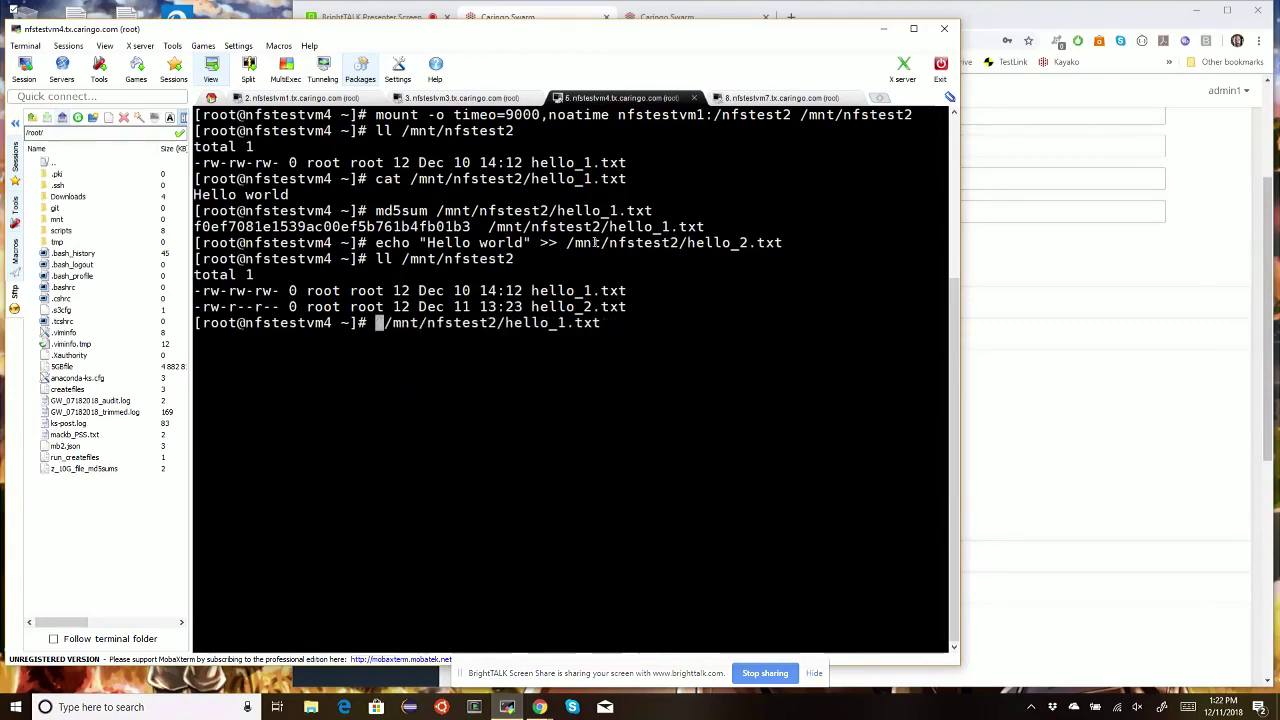
text(cat)
key(Return)
Step: Print hello_2.txt and compute its md5sum to compare against hello_1.txt
key(Up)
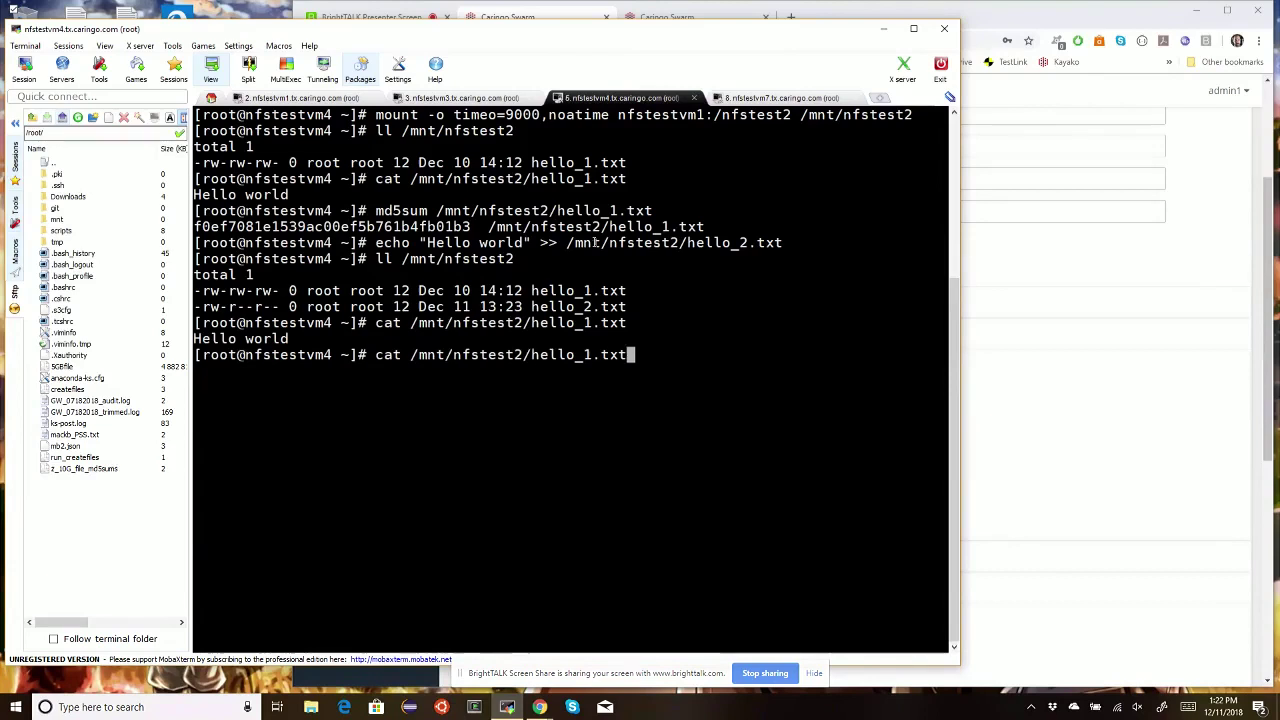
key(Left)
key(Left)
key(Left)
key(Left)
key(BackSpace)
text(2)
key(Return)
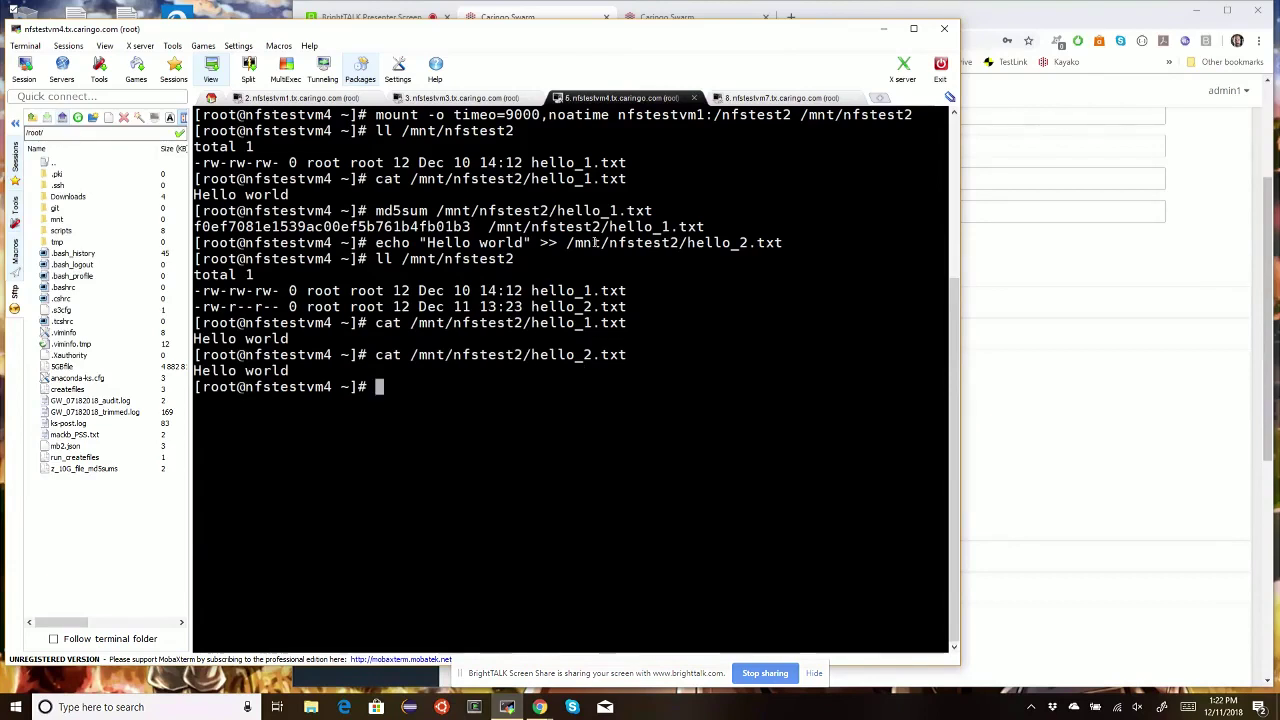
key(Up)
key(Home)
key(Delete)
key(Delete)
key(Delete)
key(Delete)
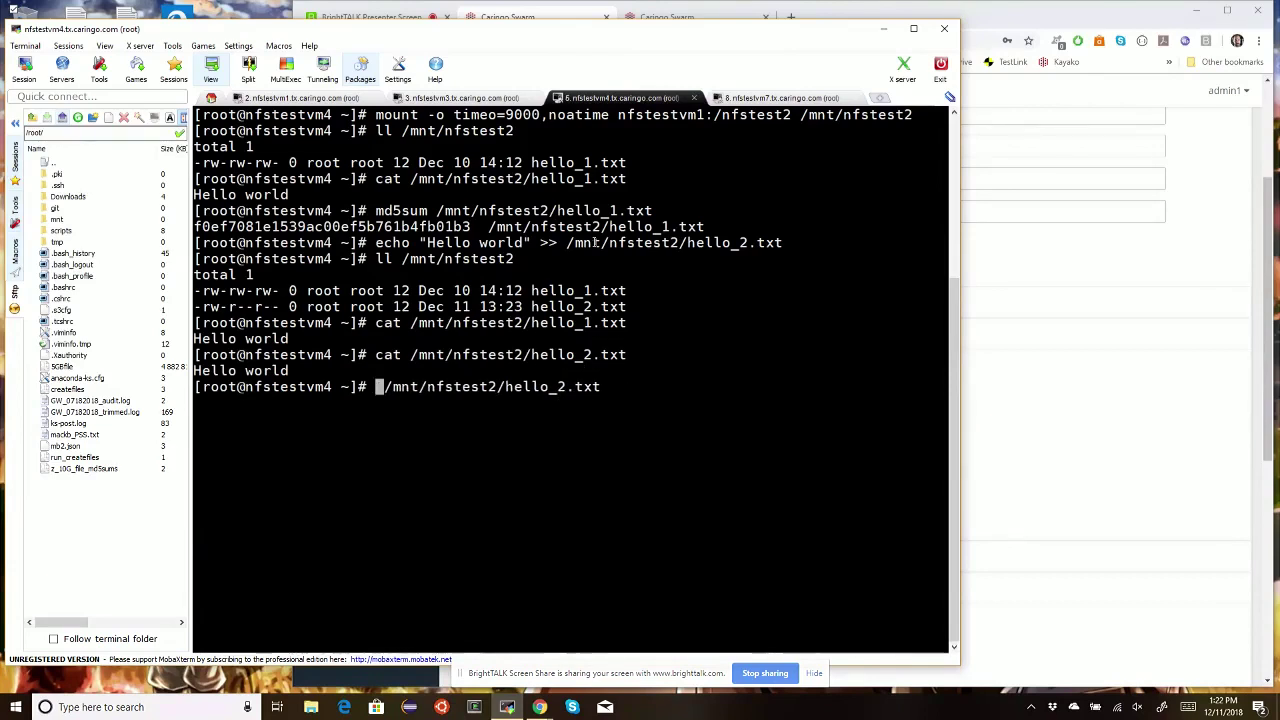
text(md5sum)
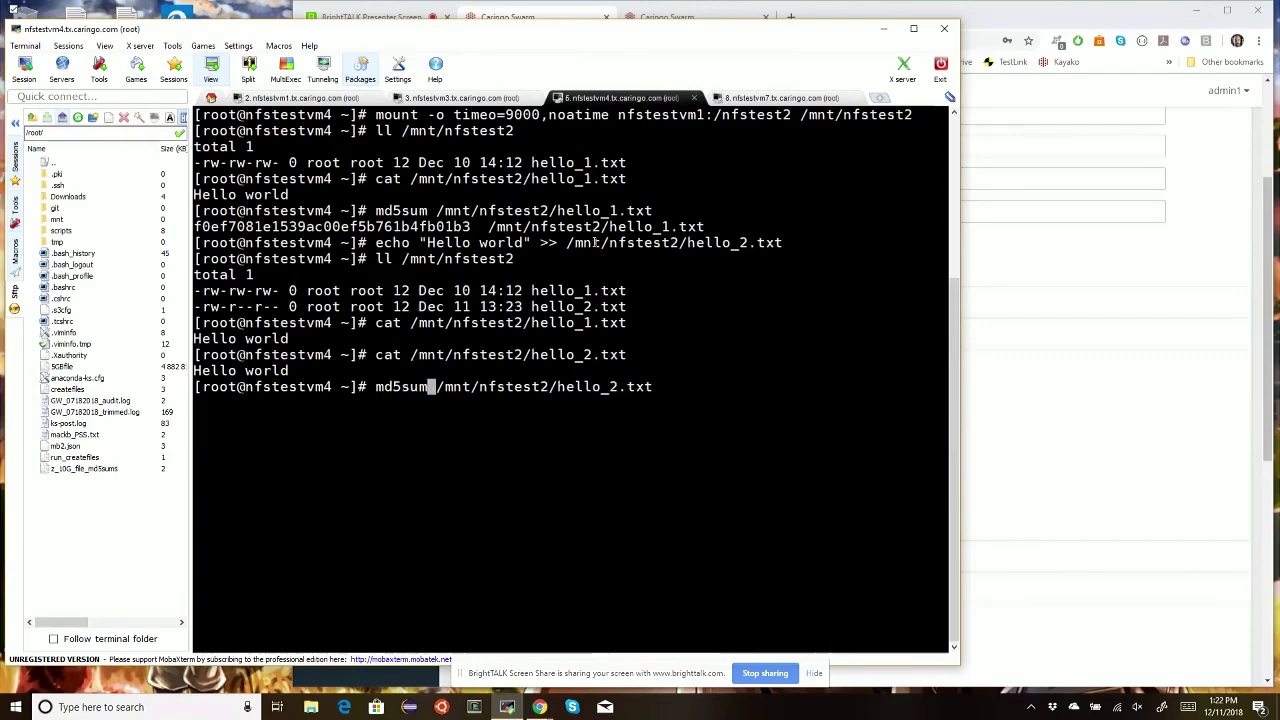
key(Return)
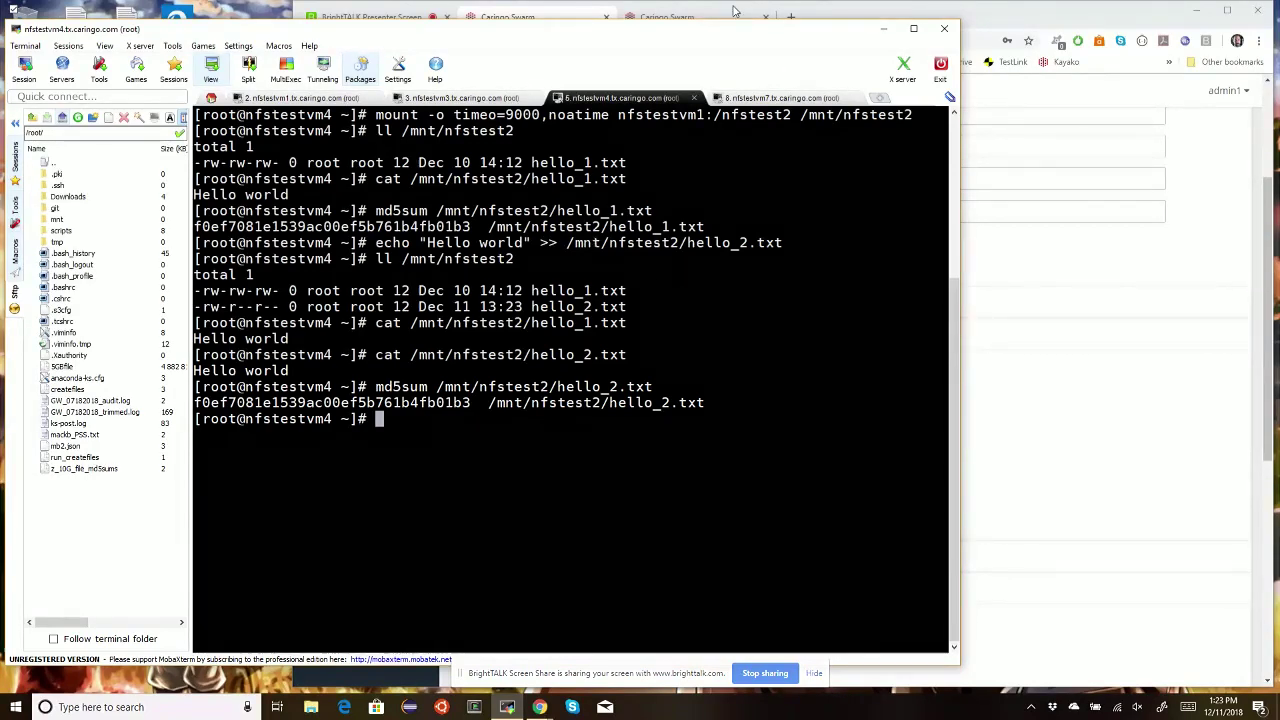
Step: Reload the nfstest2 bucket's Objects page so hello_2.txt appears beside hello_1.txt
click(704, 17)
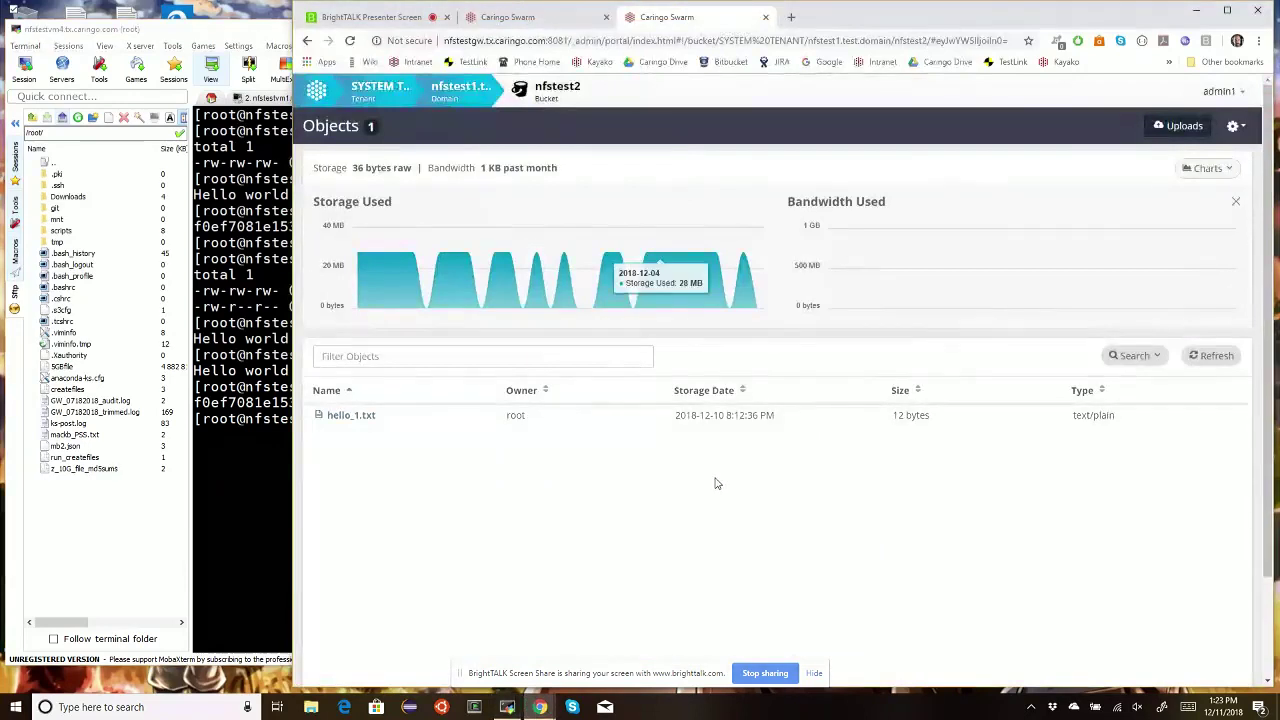
key(F5)
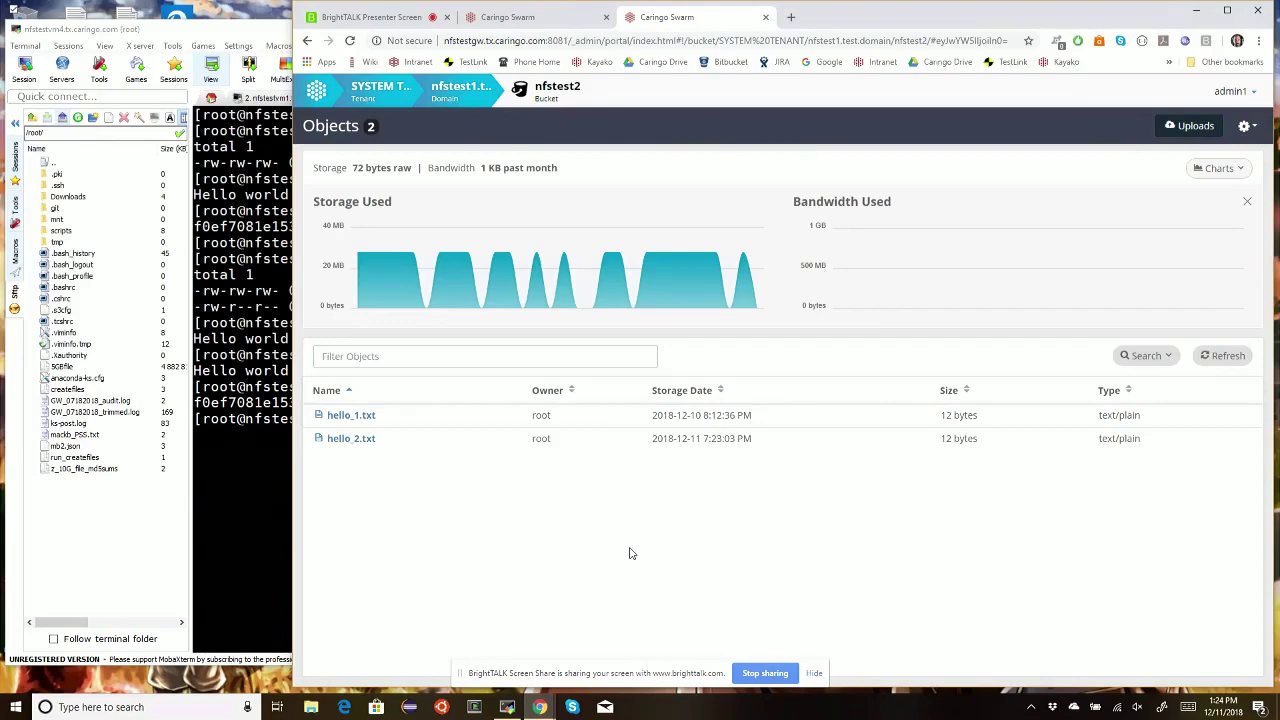
Step: Print hello_2.txt's stored metadata in the terminal by running cat on its path with :metadata appended
key(alt+Tab)
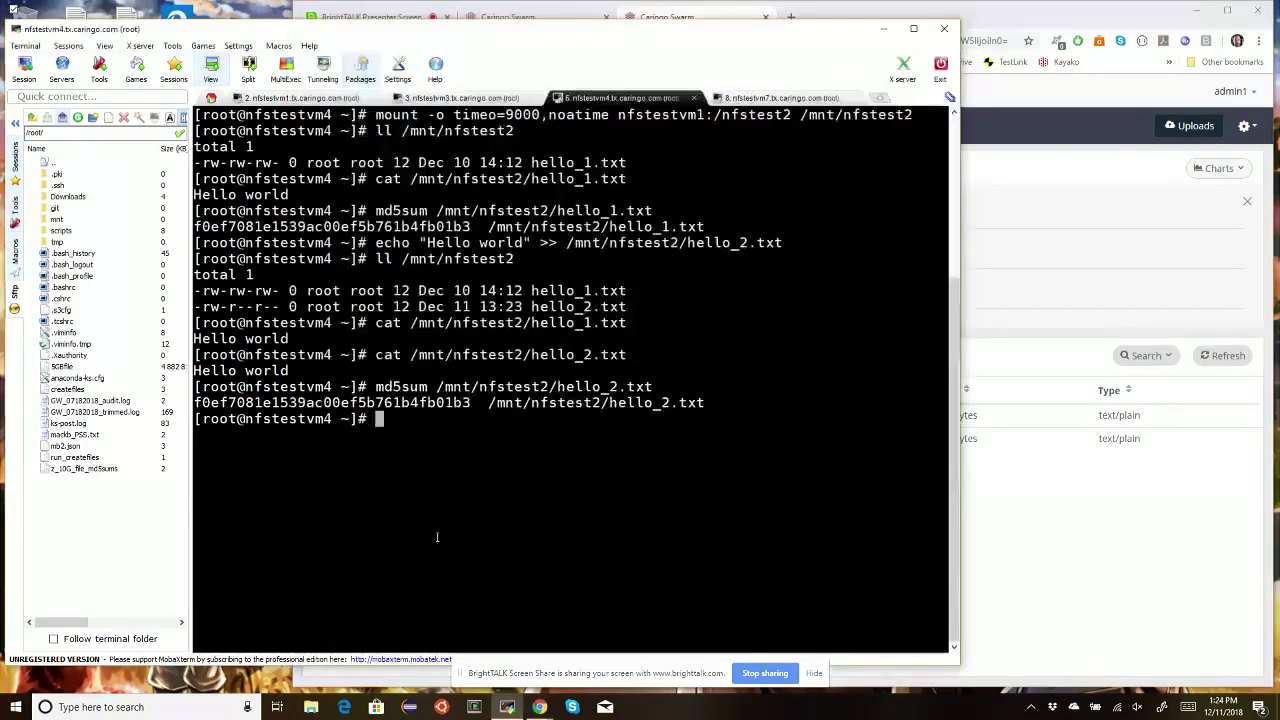
key(Up)
key(Home)
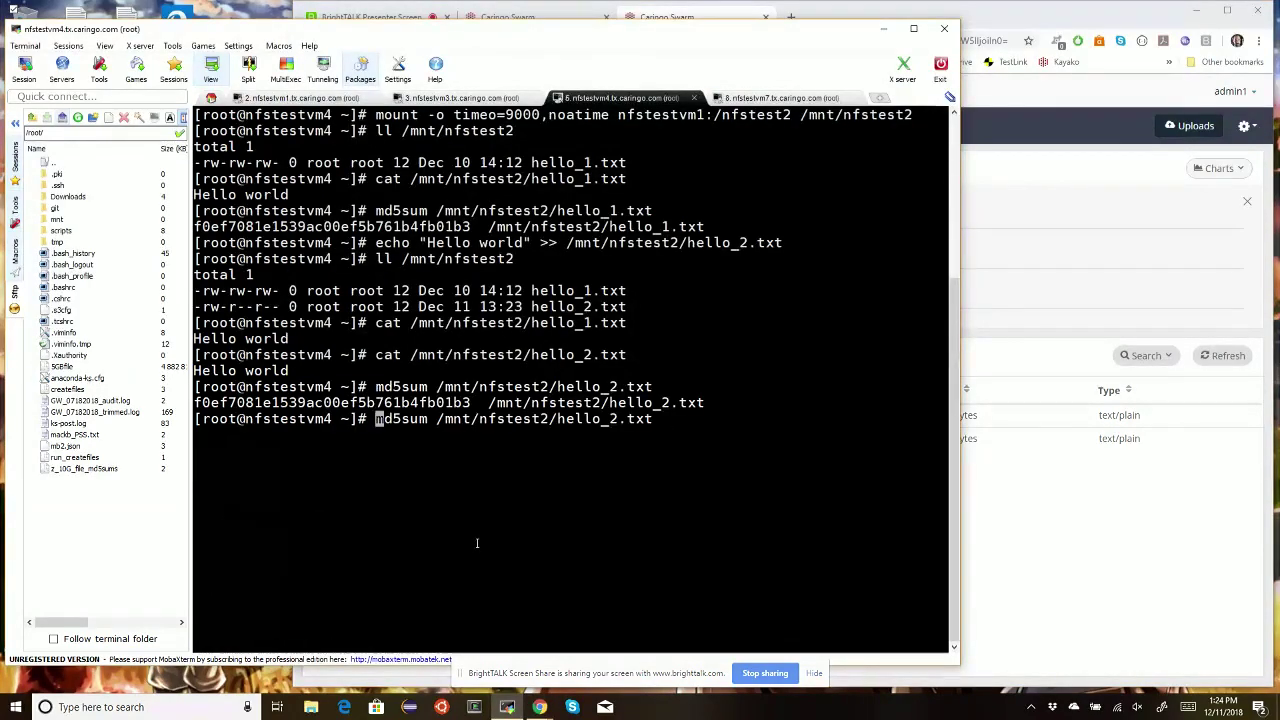
key(Delete)
key(Delete)
key(Delete)
key(Delete)
key(Delete)
key(Delete)
text(cat)
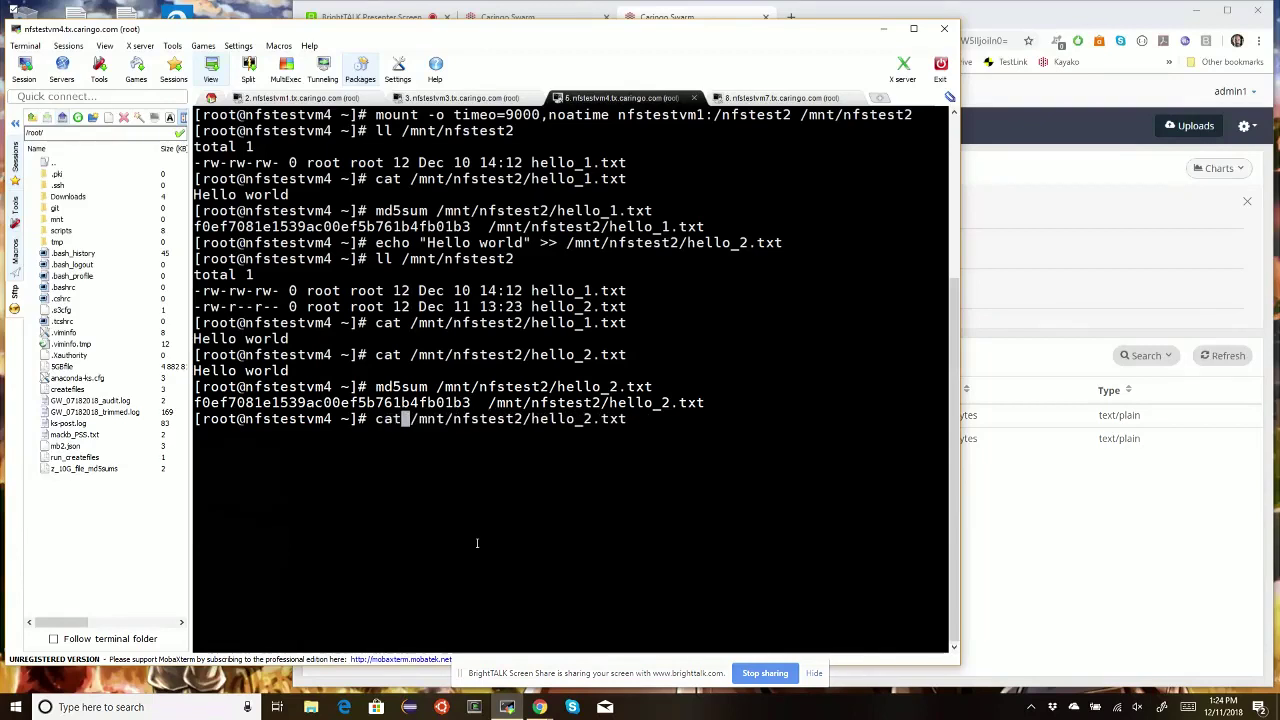
key(End)
text(:metadata)
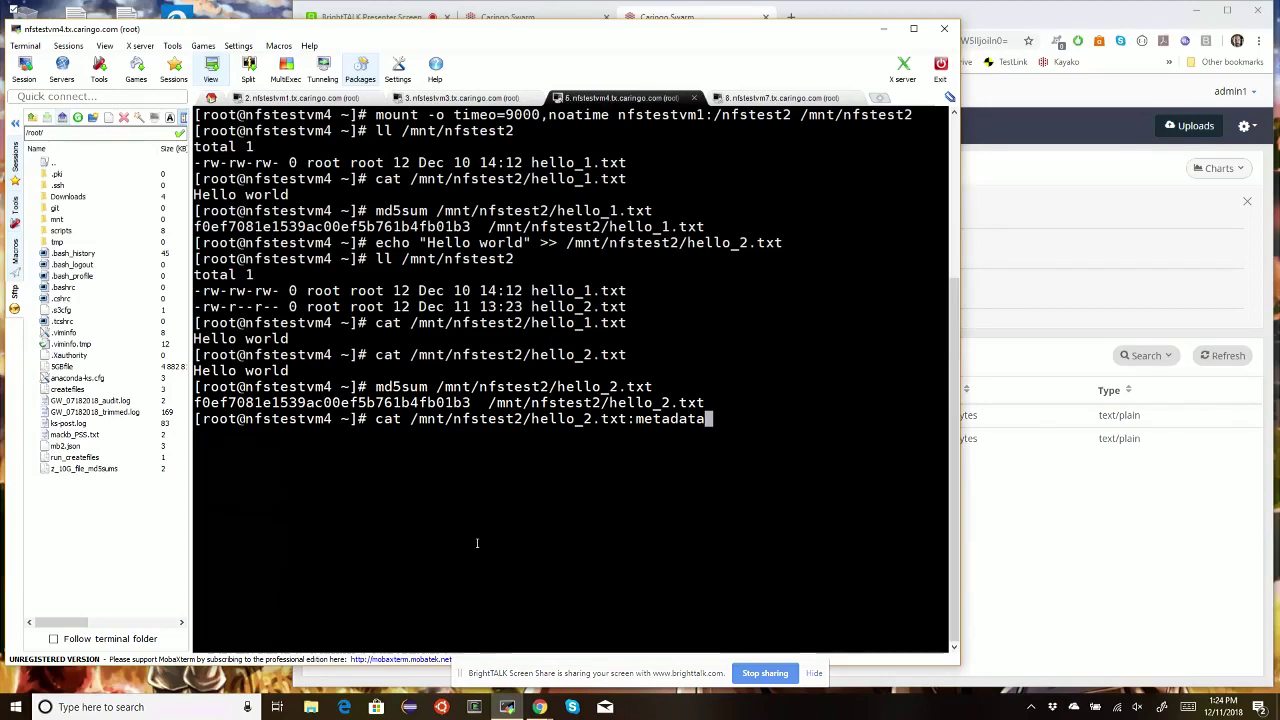
key(Return)
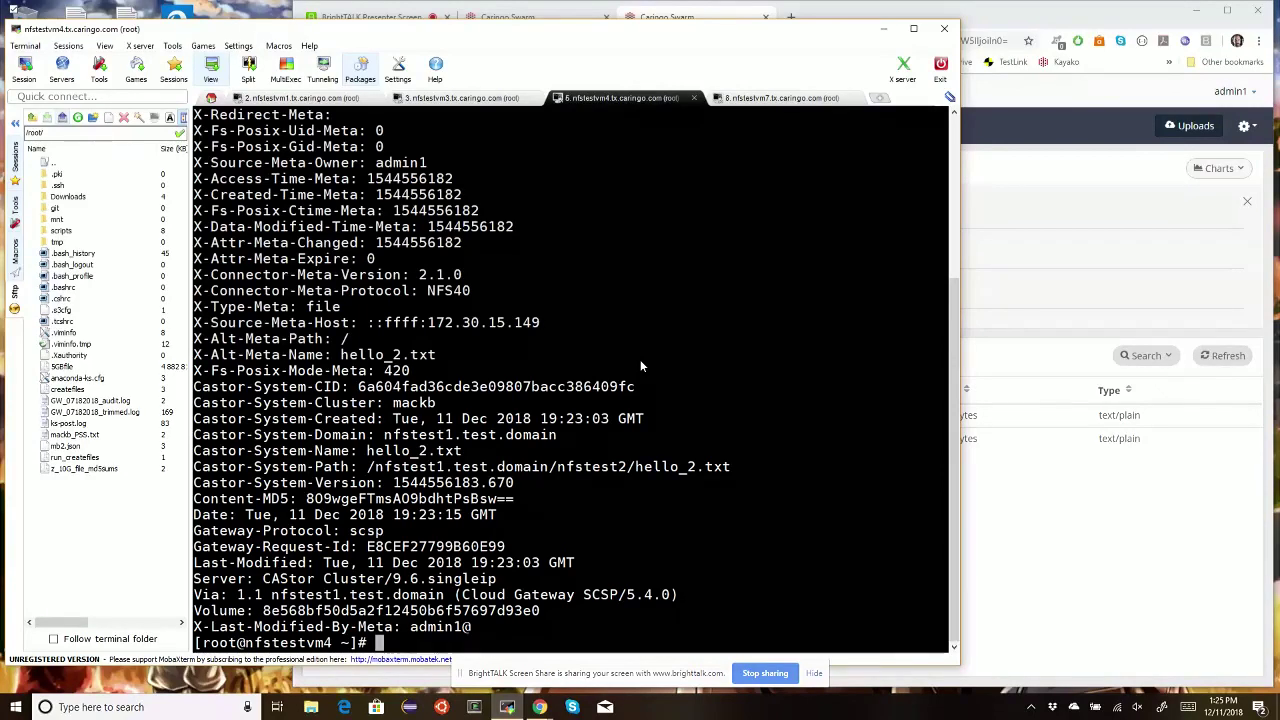
Step: View hello_2.txt's full metadata in the portal, including NFS40 connector, POSIX mode 420 and cluster mackb
click(1082, 552)
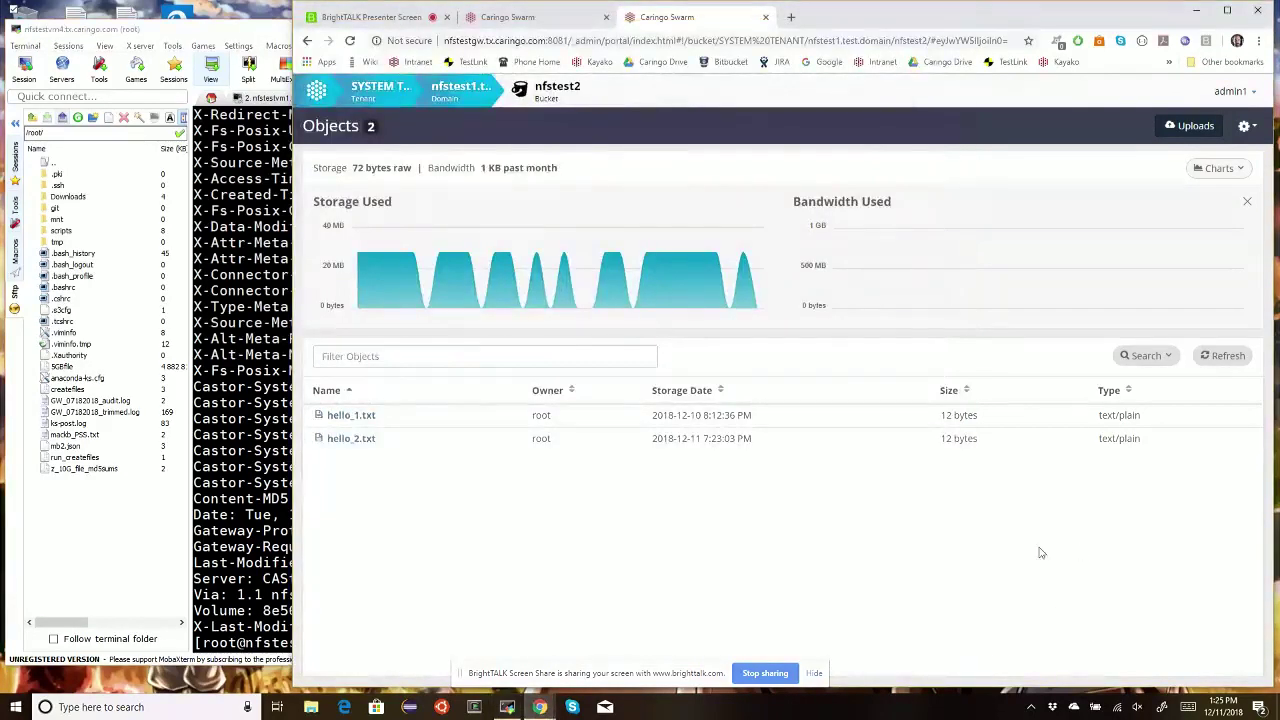
click(350, 437)
scroll(1006, 537, down, 2)
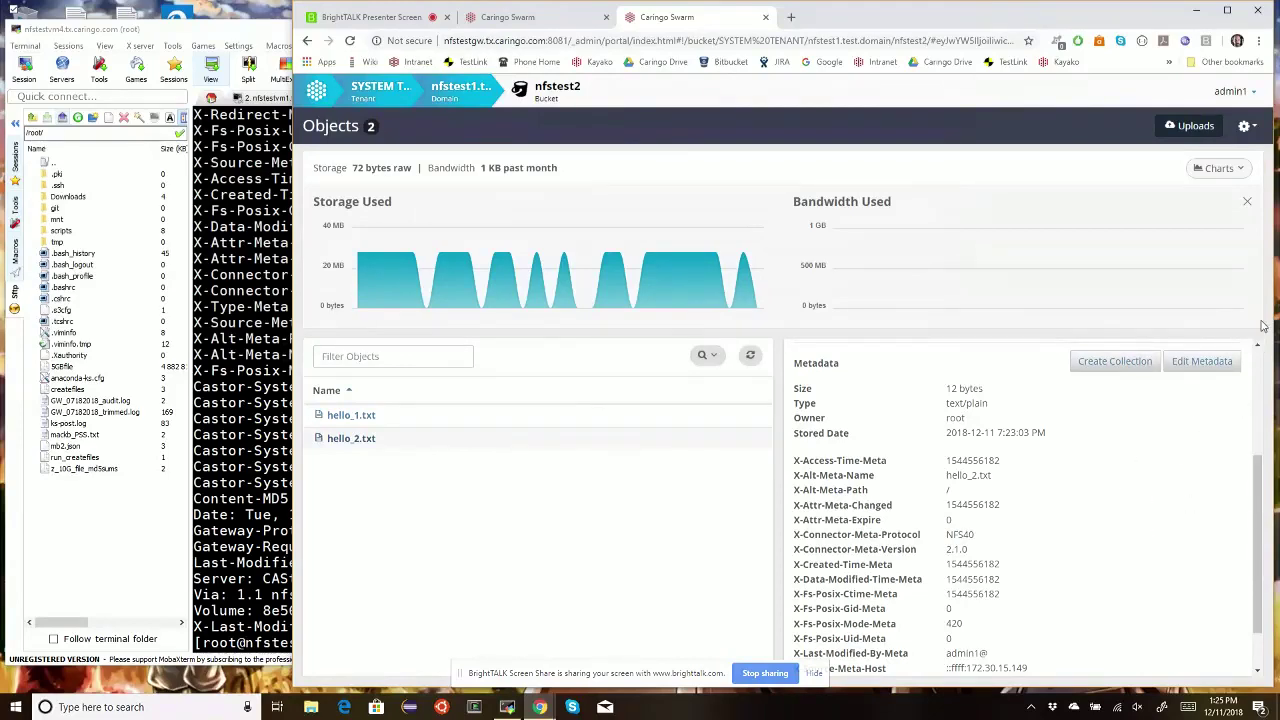
scroll(1183, 439, down, 1)
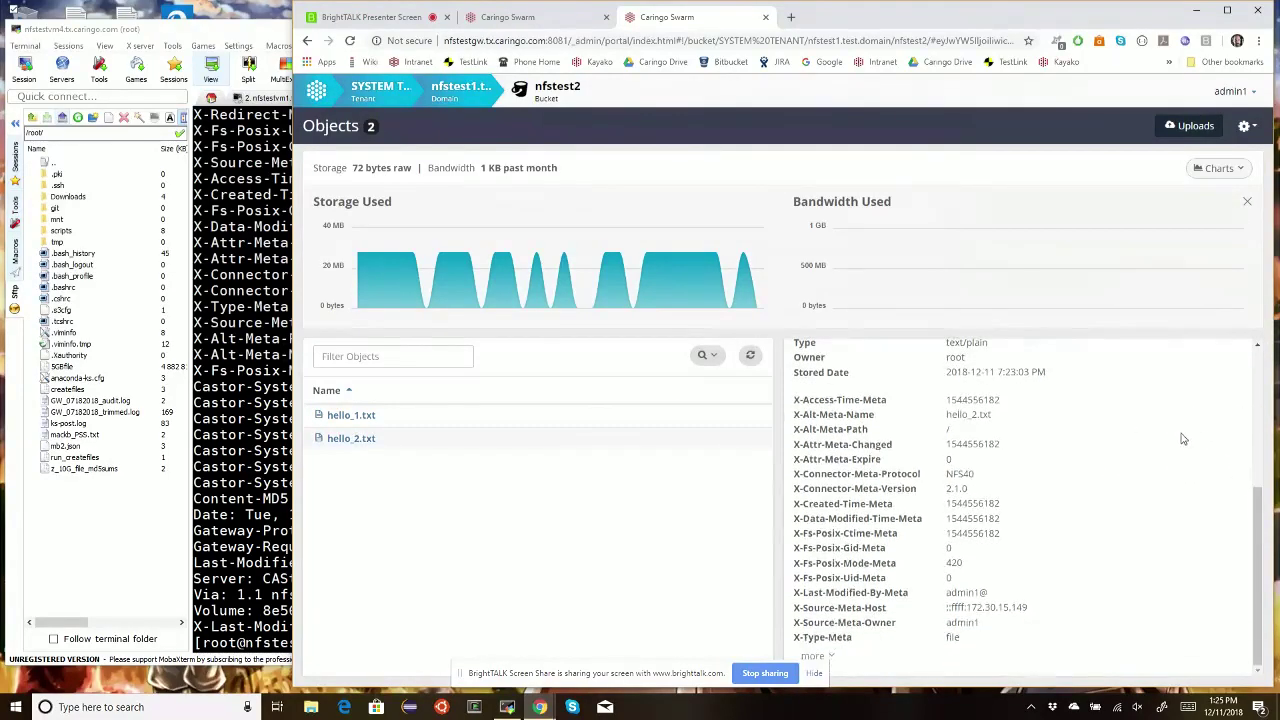
scroll(1180, 444, up, 1)
scroll(1174, 449, down, 1)
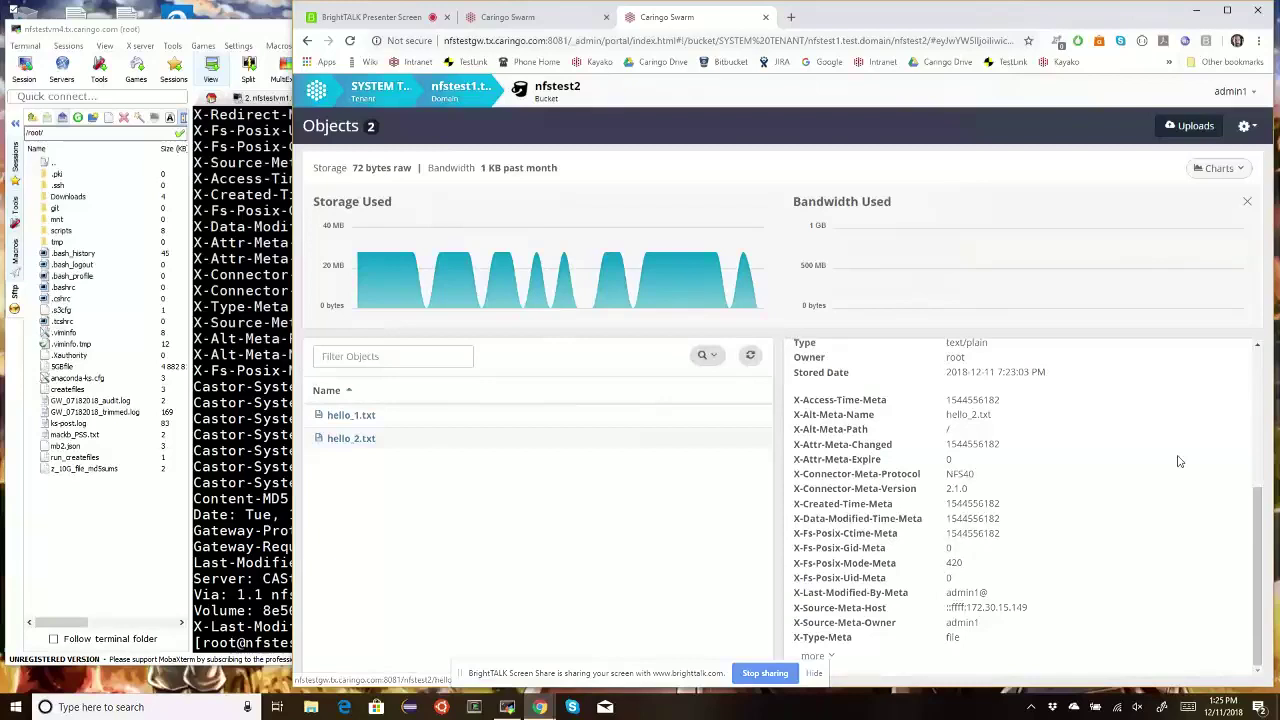
click(809, 658)
scroll(1123, 557, down, 2)
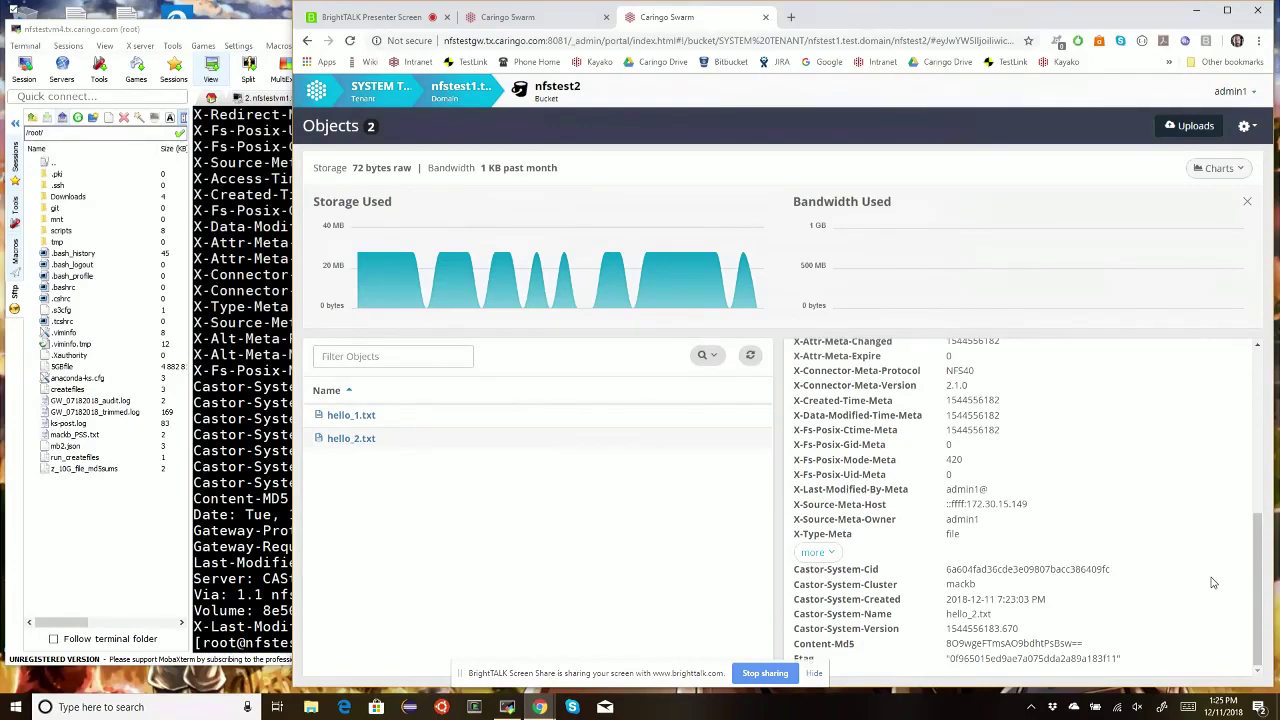
scroll(1195, 572, up, 1)
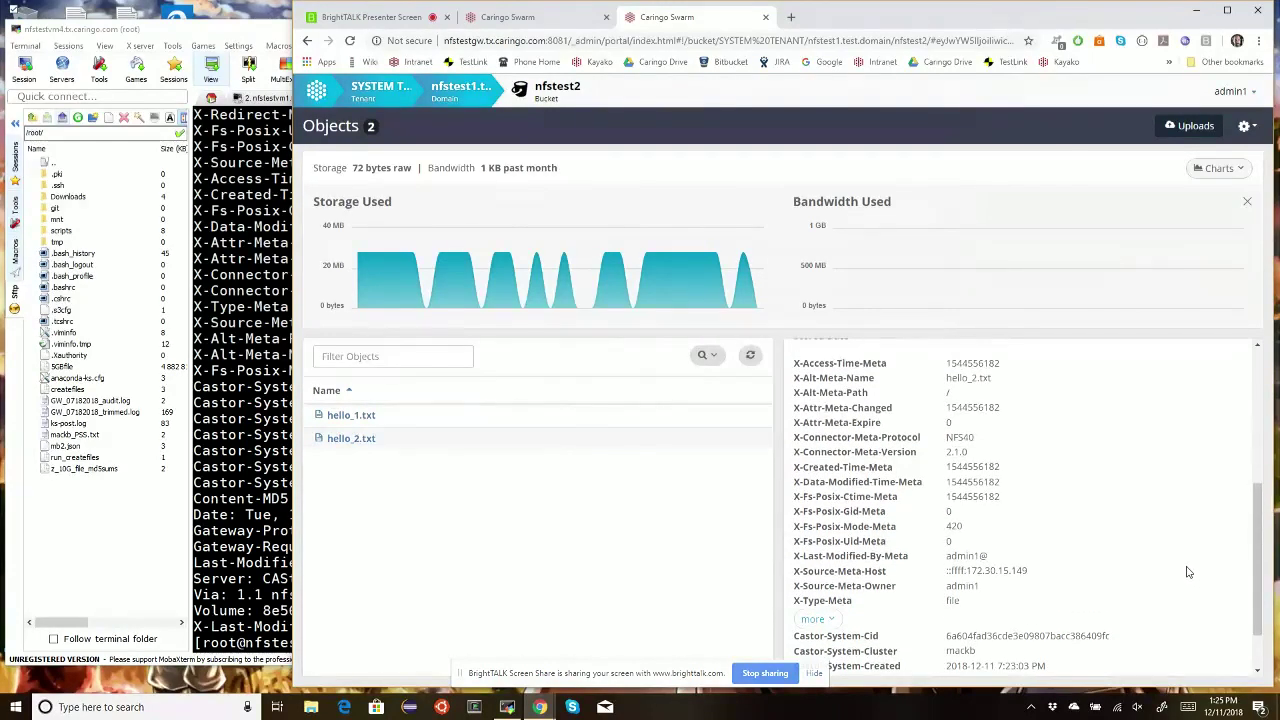